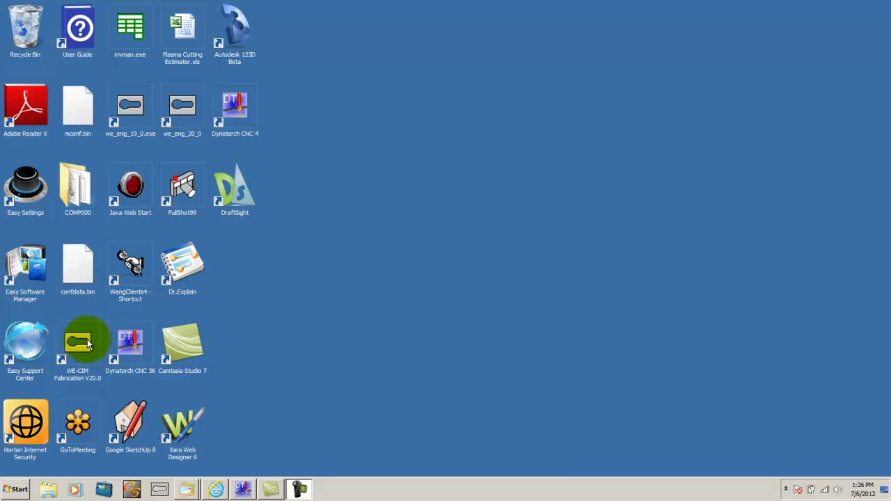
# Step: Launch WE-CIM Fabrication V20.0 from its desktop shortcut
pyautogui.click(94, 348)
pyautogui.doubleClick(119, 277)
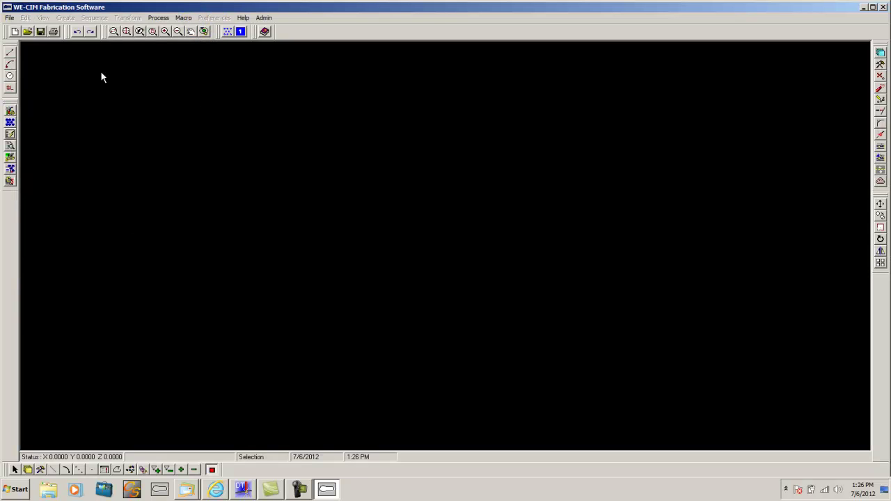
# Step: Open the 411973.dxf part file
pyautogui.click(28, 31)
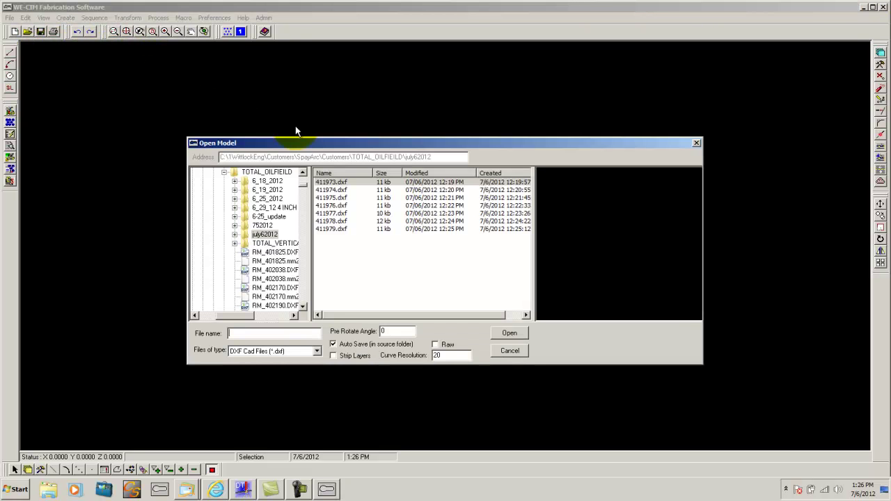
pyautogui.click(348, 182)
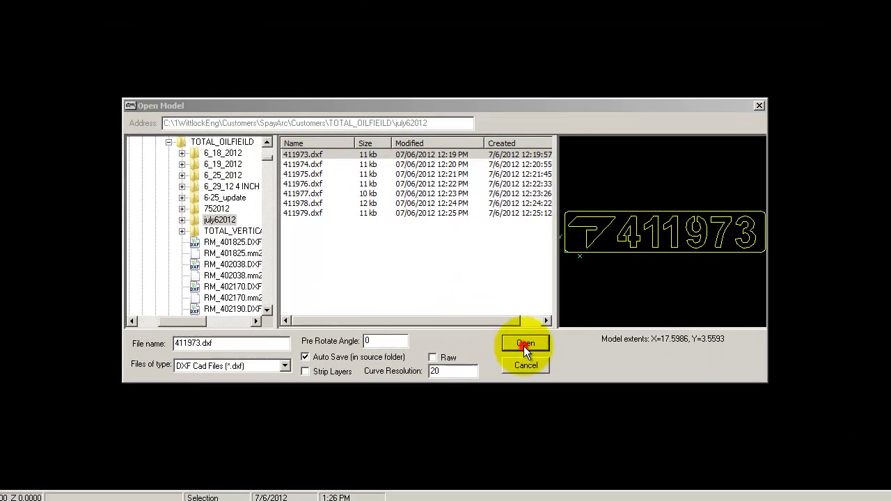
pyautogui.click(510, 333)
# Step: Import it with machine Dynatorch, Plasma 60 AMP tool and layer setups, material 0.188 X 120X60
pyautogui.click(482, 179)
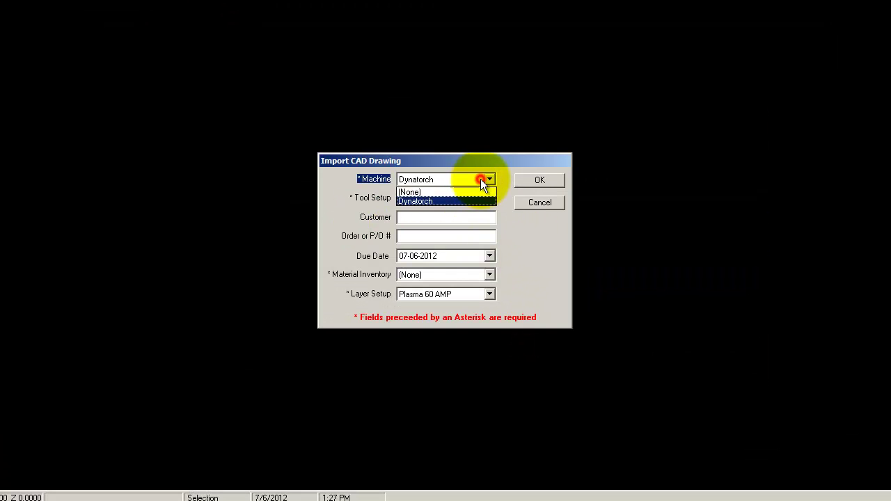
pyautogui.click(471, 202)
pyautogui.click(470, 201)
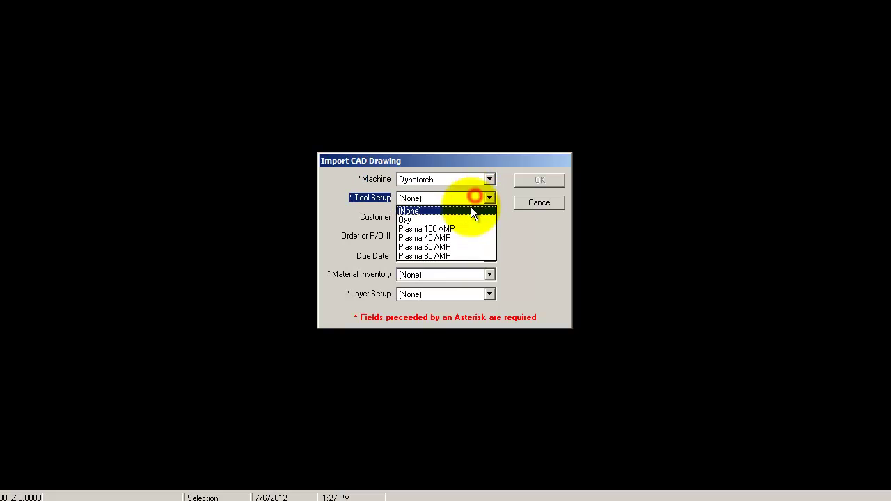
pyautogui.click(456, 244)
pyautogui.click(471, 273)
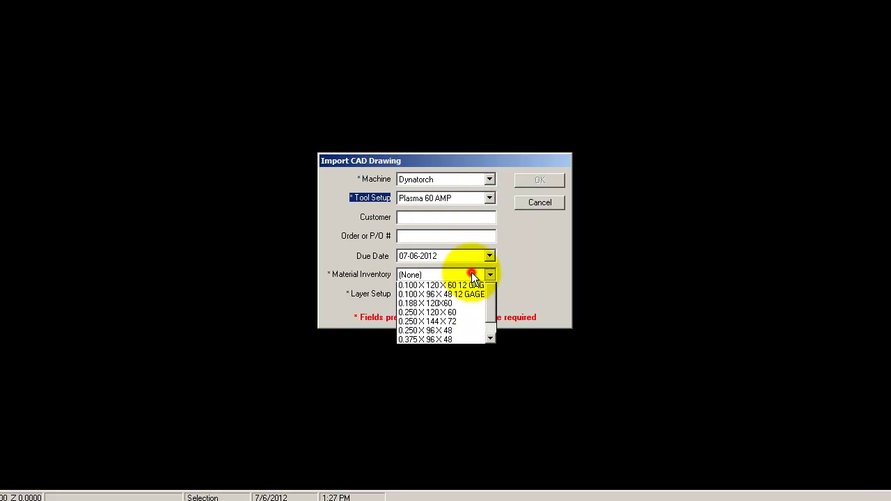
pyautogui.click(462, 316)
pyautogui.click(471, 295)
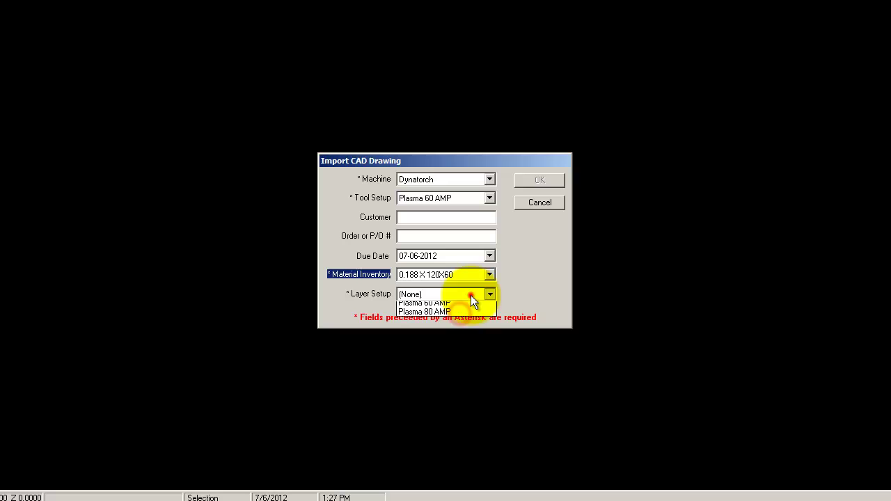
pyautogui.click(464, 343)
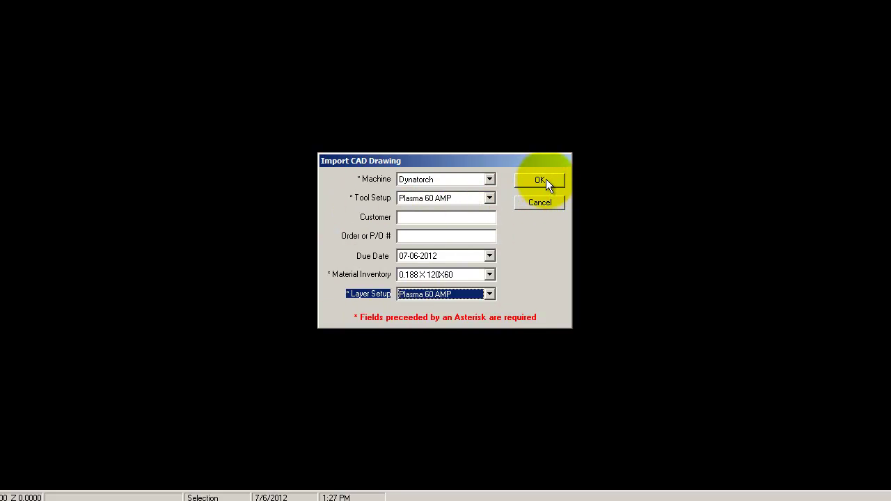
pyautogui.click(546, 180)
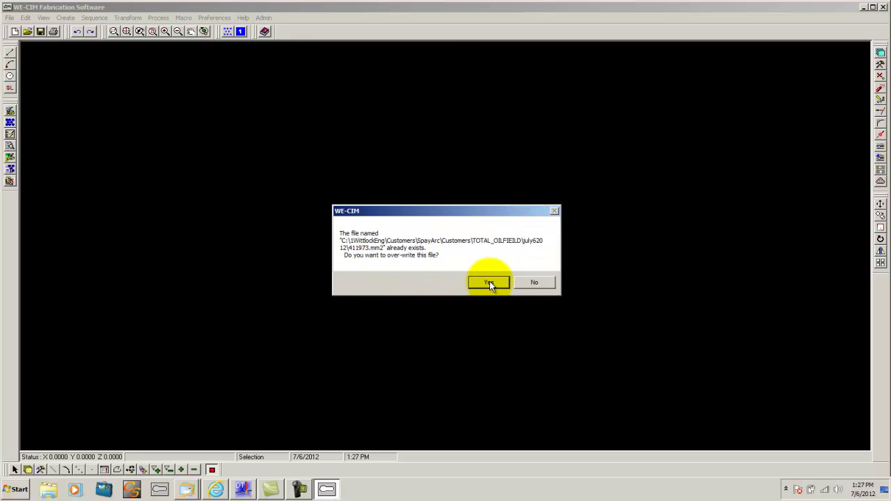
# Step: Allow overwriting the part file, then browse Configuration Data with the Burner machine type expanded
pyautogui.click(490, 282)
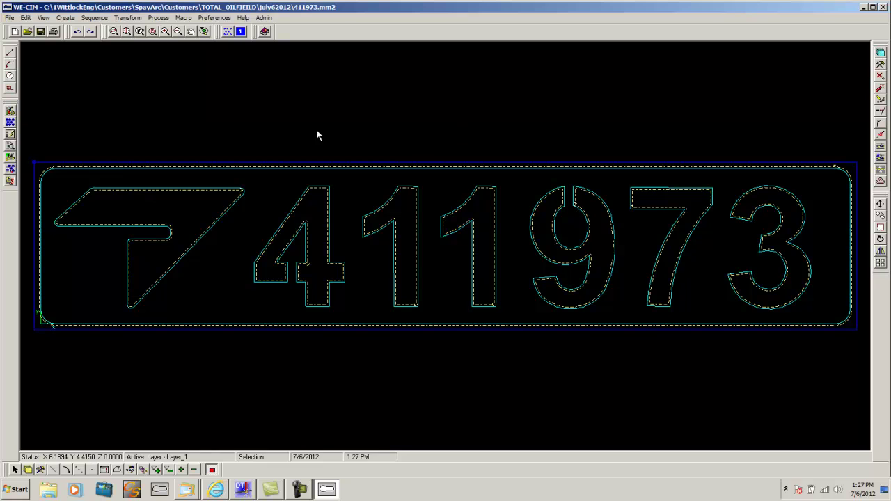
pyautogui.click(11, 111)
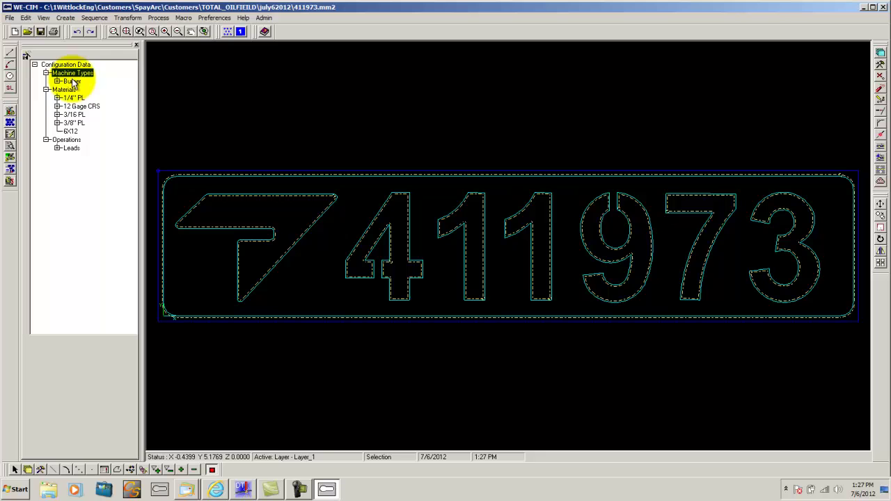
pyautogui.doubleClick(73, 81)
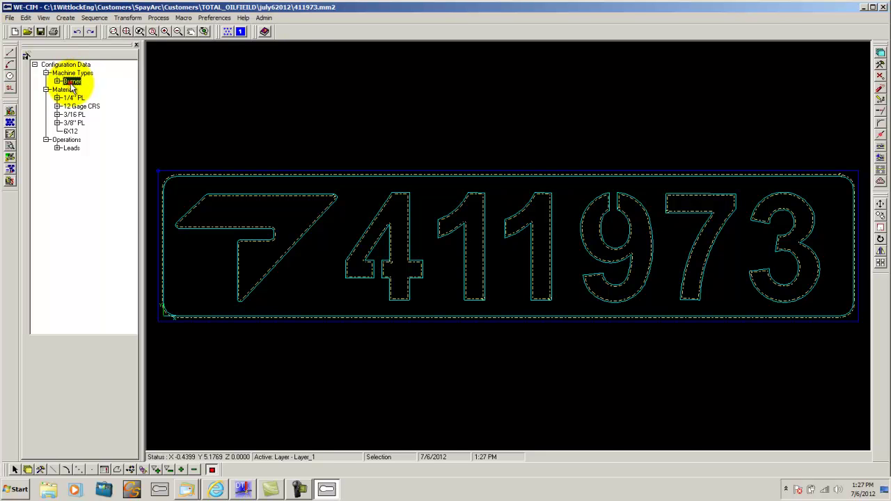
# Step: Expand Dynatorch, review its machine settings and stations, and list its tool setups
pyautogui.doubleClick(93, 91)
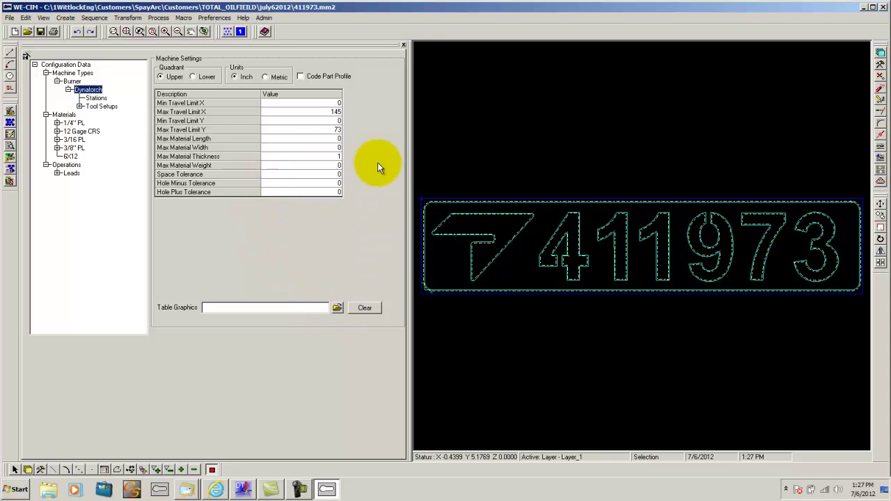
pyautogui.click(97, 99)
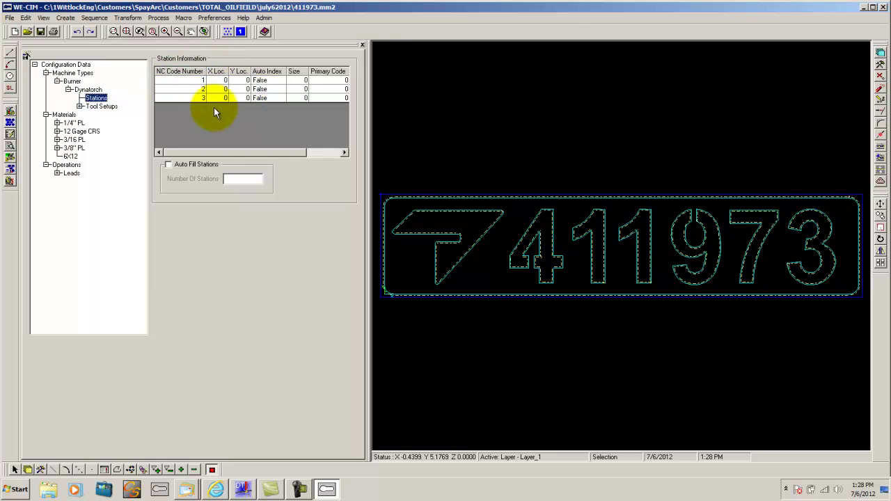
pyautogui.doubleClick(99, 108)
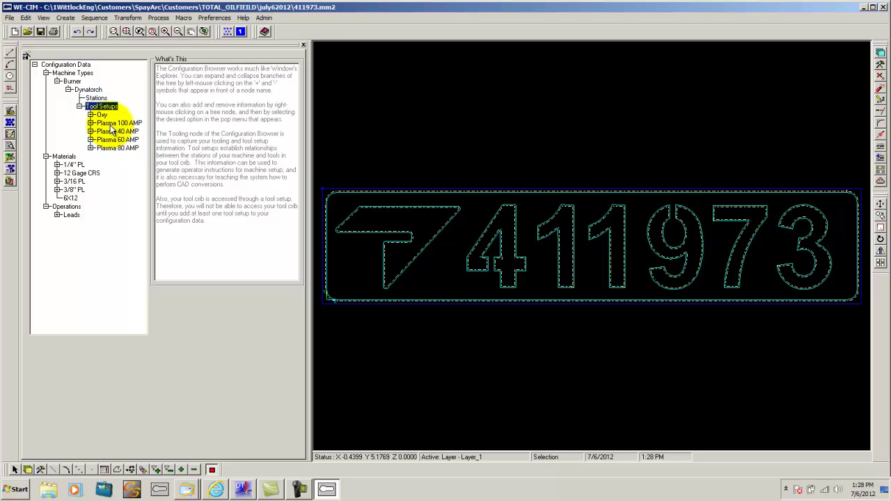
# Step: Open the Plasma 60 AMP tool setup, select the 0.08 Dia Burner station, and list Burner tooling
pyautogui.click(100, 143)
pyautogui.click(91, 140)
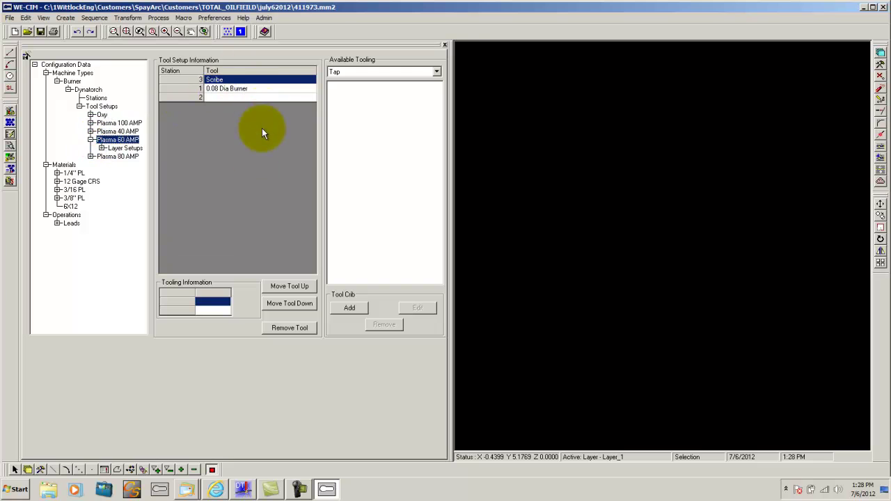
pyautogui.click(248, 91)
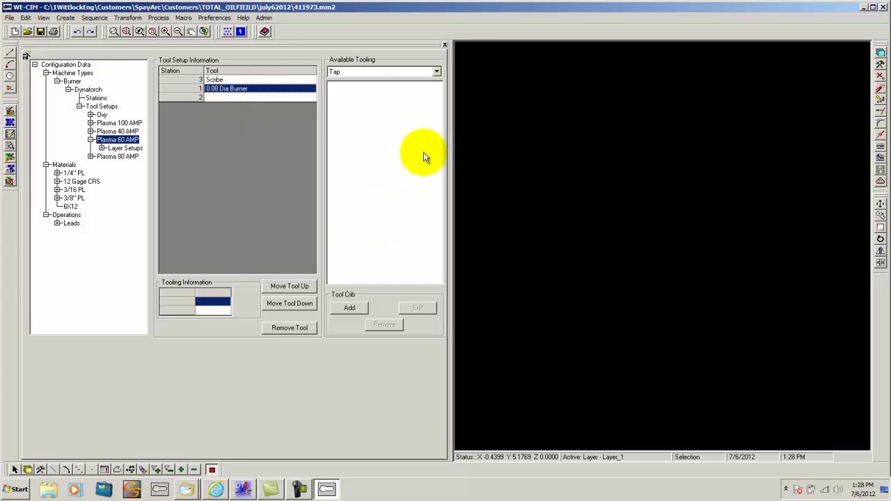
pyautogui.click(432, 73)
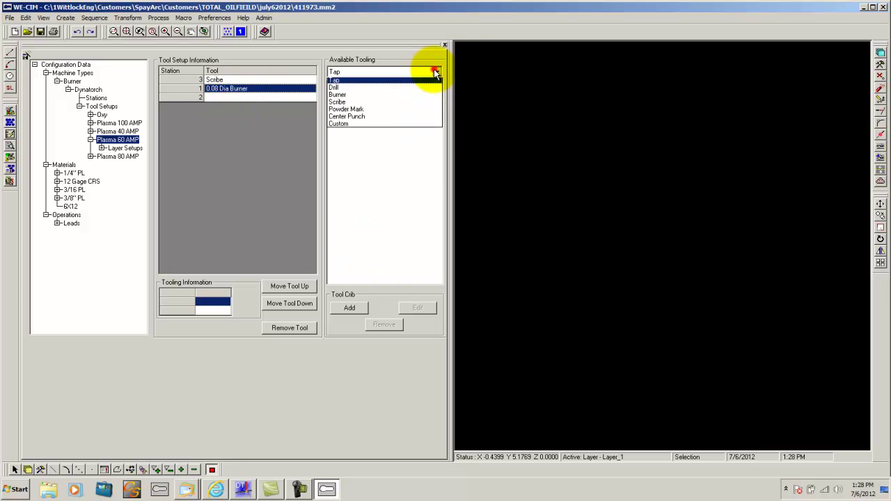
pyautogui.click(400, 97)
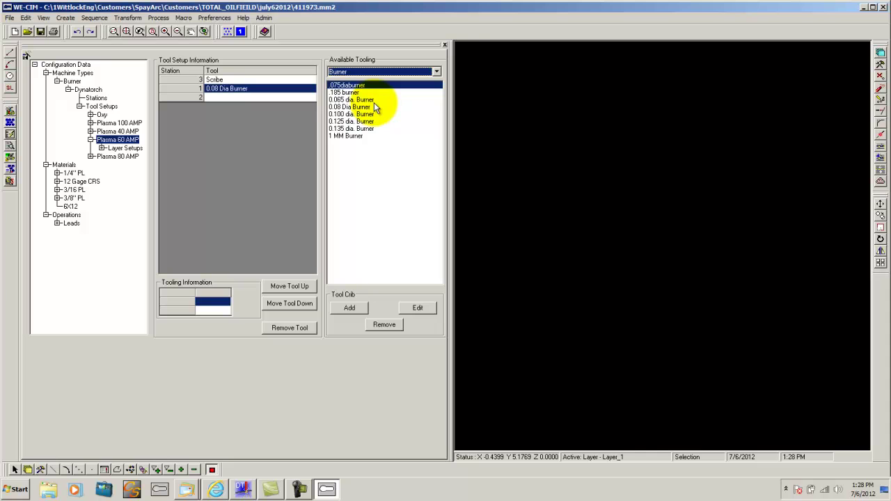
# Step: Inspect the 0.065 dia. Burner's parameters, cancelling the tool colour change
pyautogui.click(374, 101)
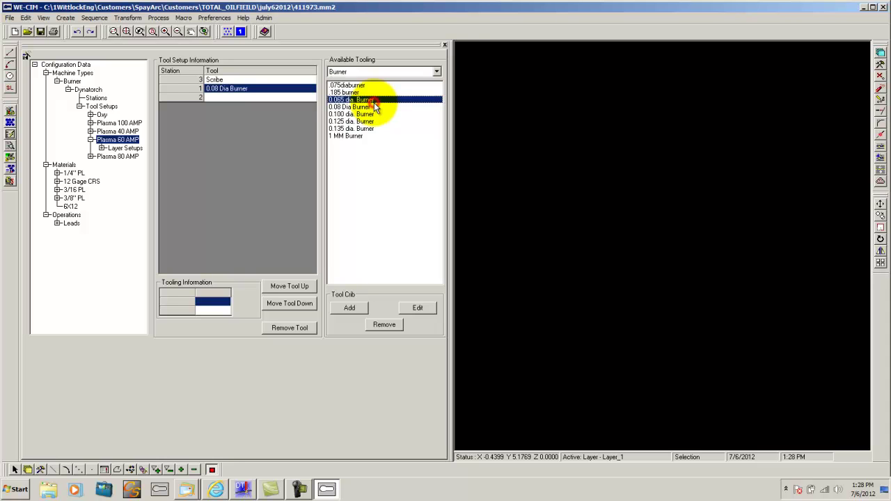
pyautogui.click(418, 309)
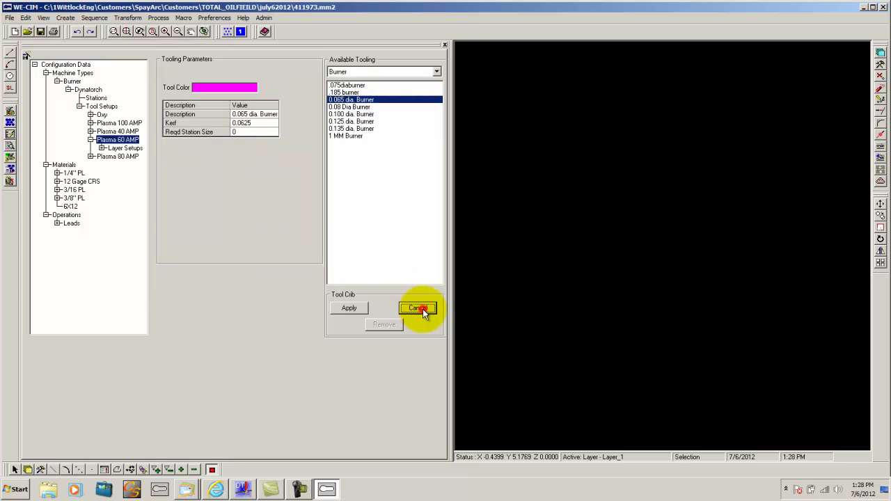
pyautogui.click(223, 87)
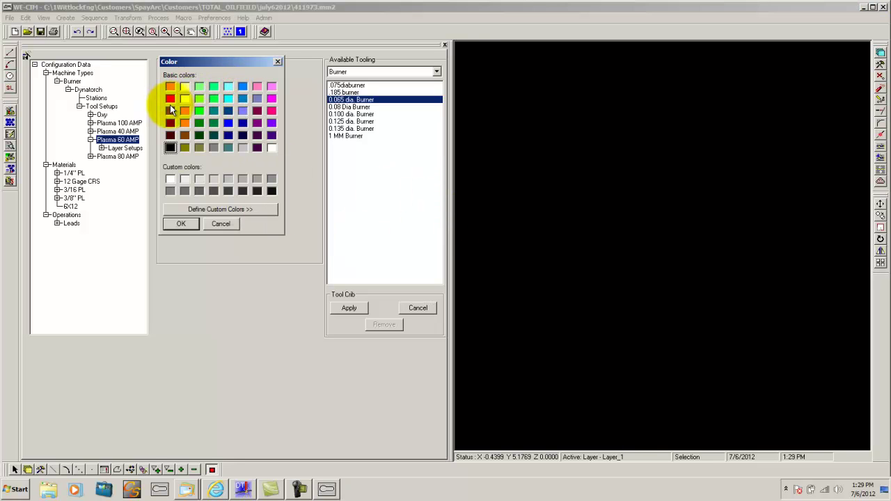
pyautogui.click(220, 224)
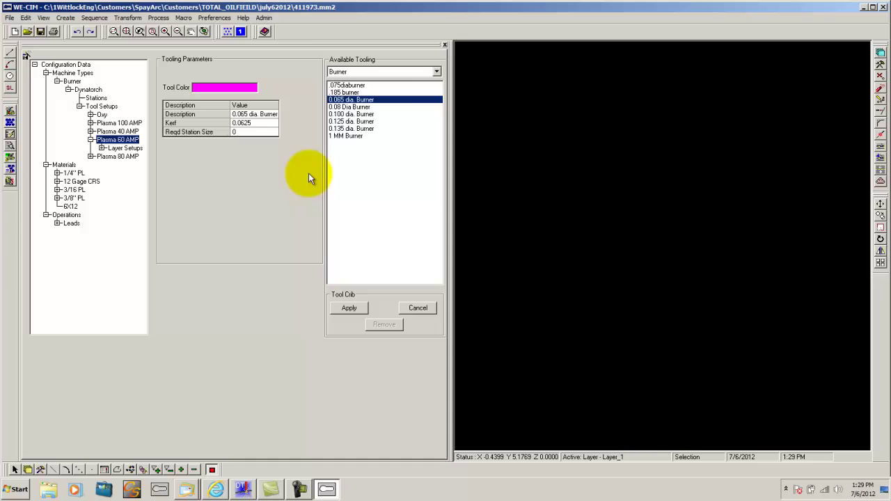
# Step: Close and reopen the Configuration Data browser, collapsing the Materials branch
pyautogui.click(370, 215)
pyautogui.click(444, 45)
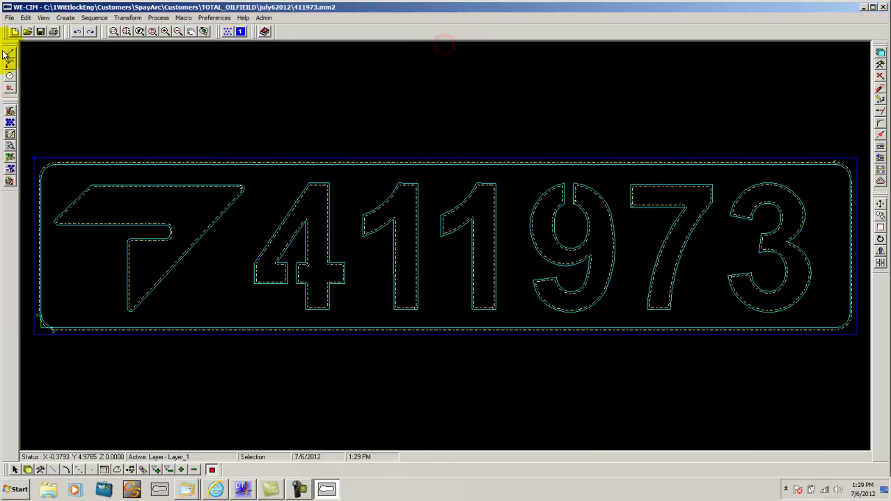
pyautogui.click(10, 112)
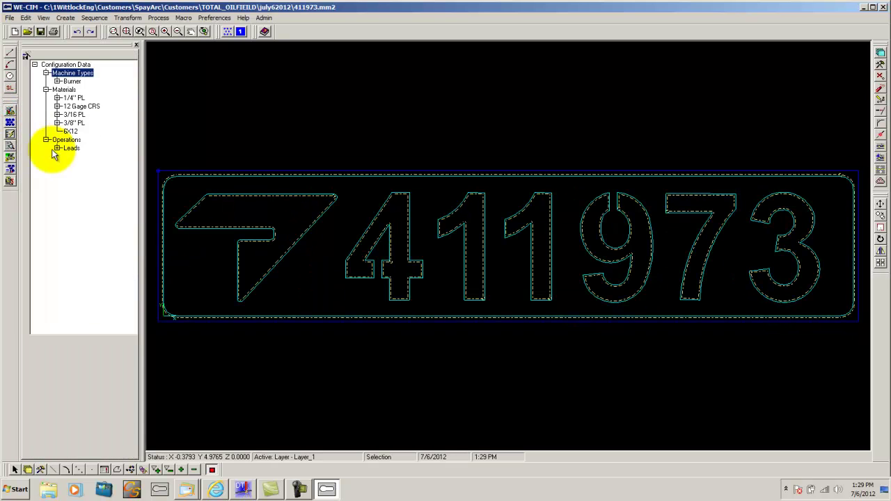
pyautogui.click(66, 89)
pyautogui.doubleClick(64, 90)
pyautogui.doubleClick(69, 72)
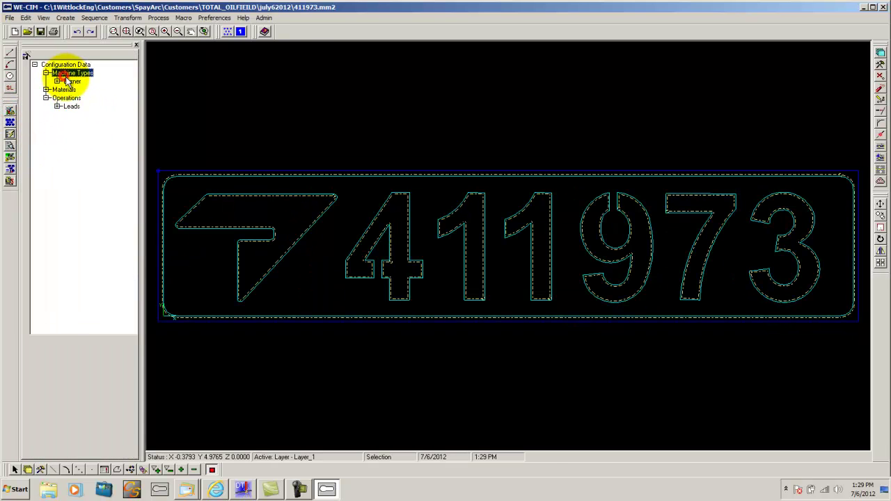
pyautogui.doubleClick(70, 72)
# Step: Expand Burner > Dynatorch > Tool Setups > Plasma 60 AMP > Layer Setups
pyautogui.doubleClick(71, 81)
pyautogui.click(86, 89)
pyautogui.doubleClick(86, 90)
pyautogui.doubleClick(101, 106)
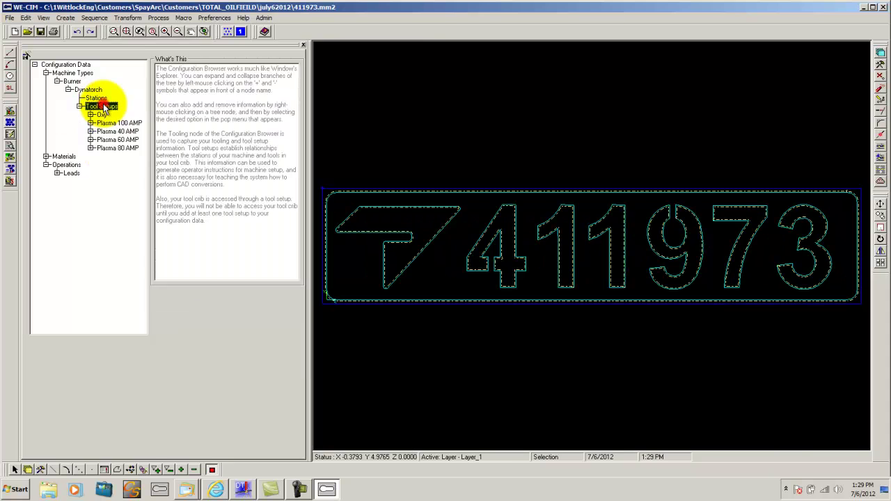
pyautogui.click(120, 140)
pyautogui.doubleClick(119, 140)
pyautogui.click(124, 148)
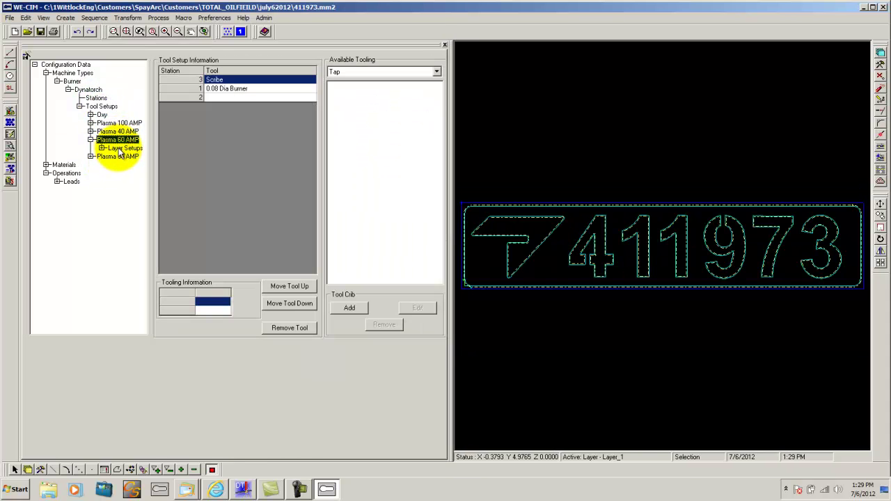
pyautogui.doubleClick(123, 149)
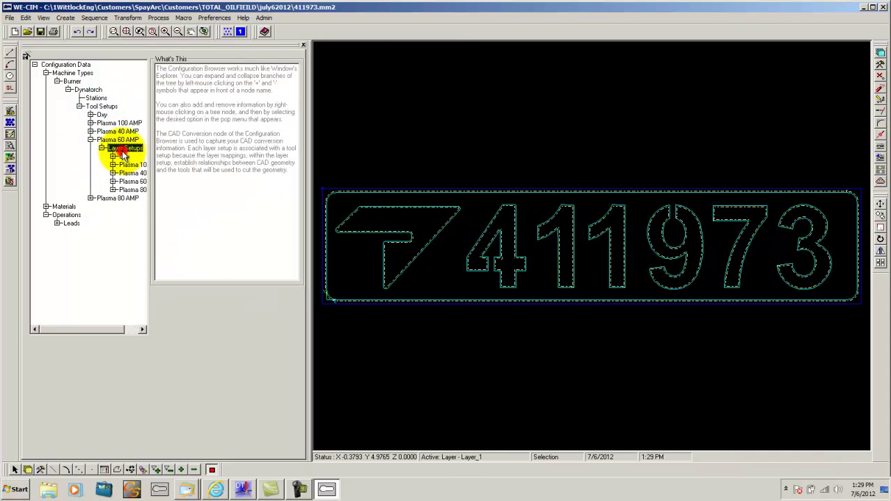
# Step: Open the Plasma 60 layer setup and keep Restrict_Offset set to True
pyautogui.doubleClick(139, 182)
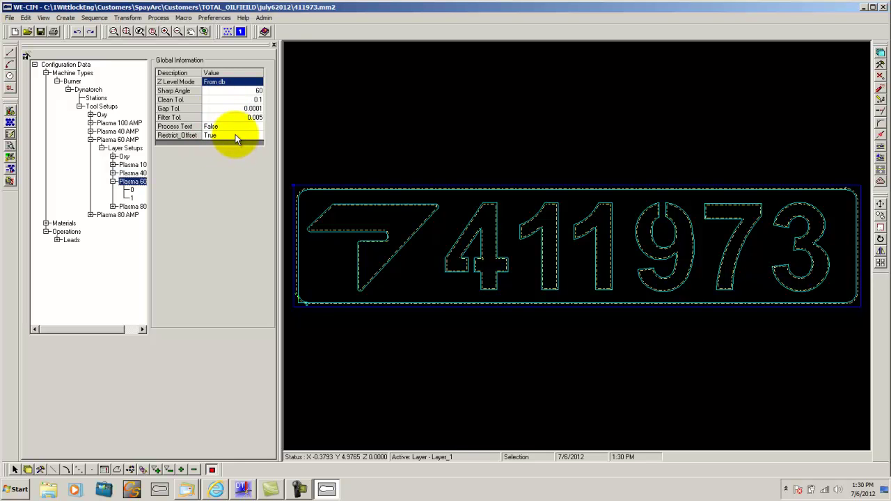
pyautogui.click(235, 136)
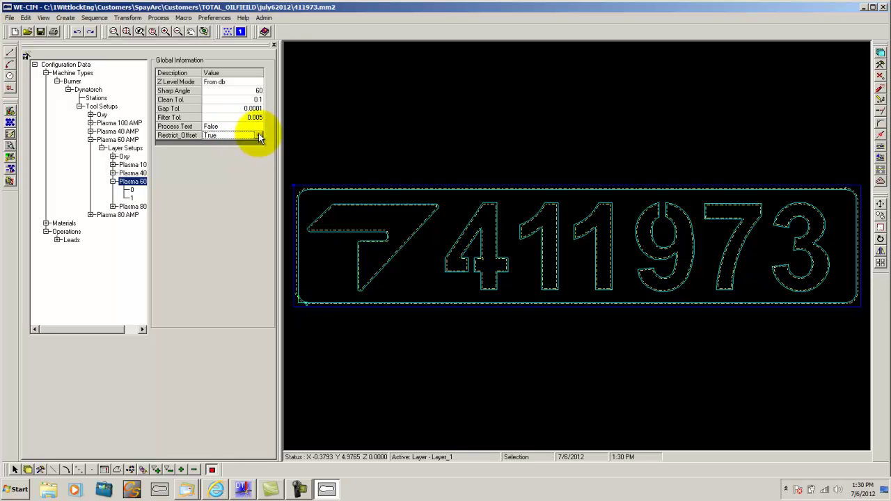
pyautogui.click(259, 136)
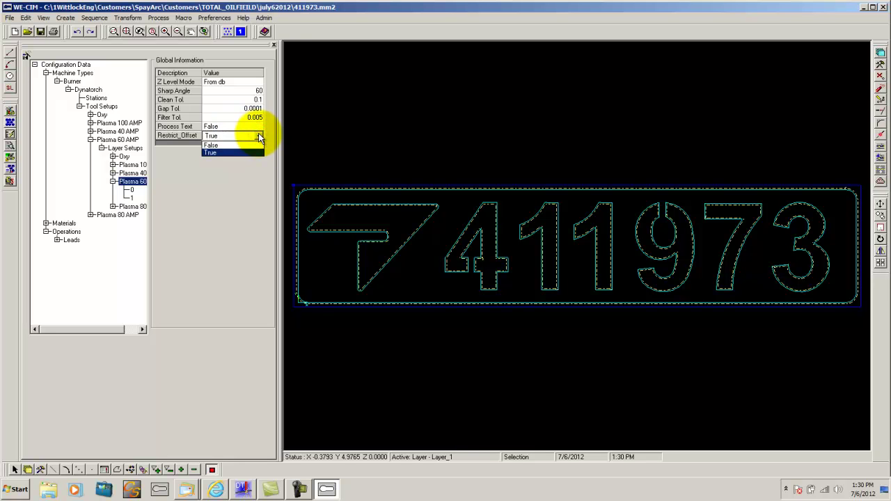
pyautogui.click(235, 193)
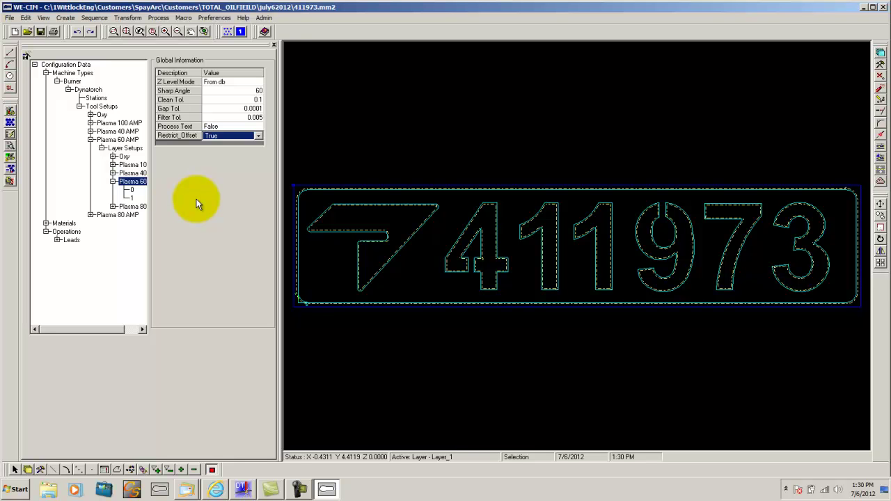
# Step: Keep layer 0 on station [1] 0.08 Dia Burner, then view layer 1's Scribe settings
pyautogui.click(132, 190)
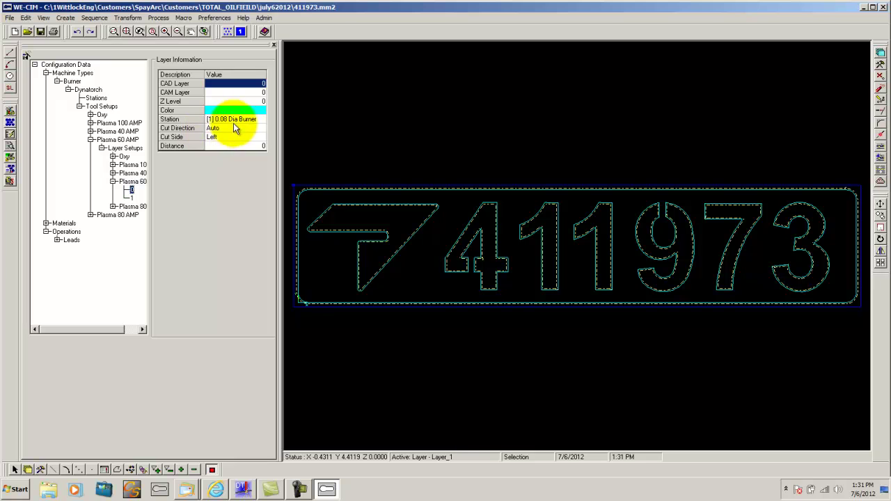
pyautogui.click(237, 124)
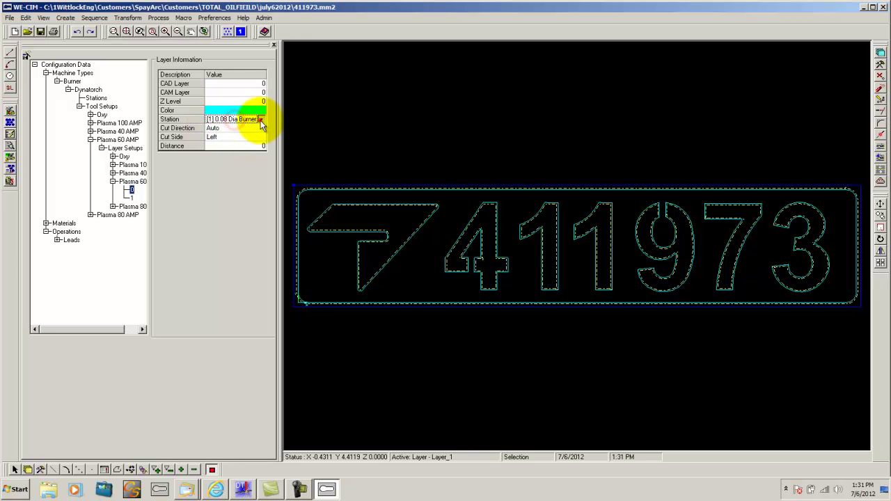
pyautogui.click(261, 120)
pyautogui.click(242, 152)
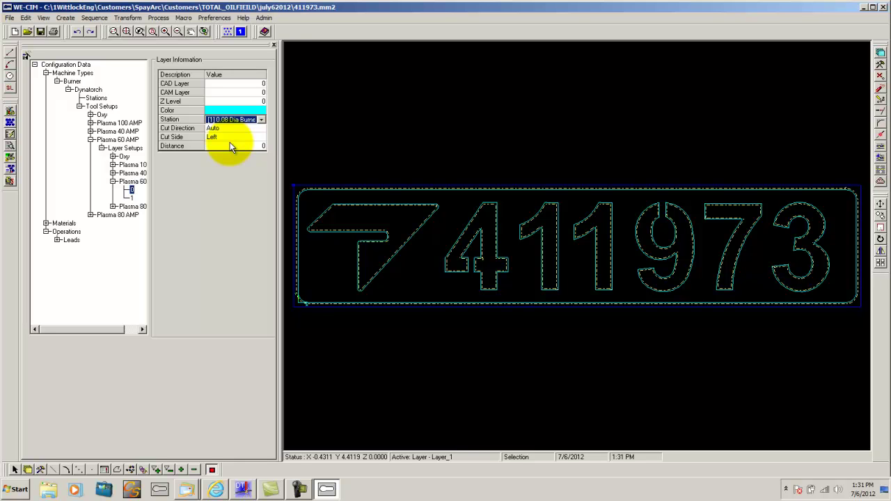
pyautogui.click(131, 199)
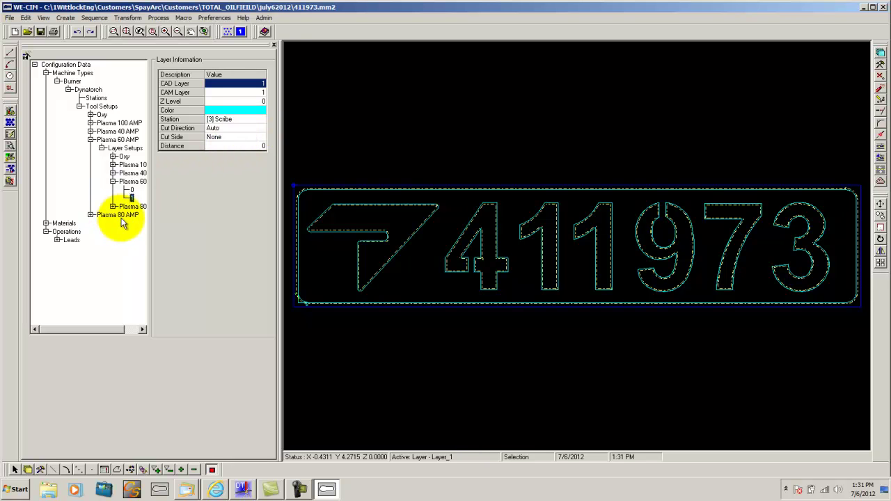
# Step: Expand Materials and 1/4" PL to view the 0.250X144X72 sheet details
pyautogui.doubleClick(64, 225)
pyautogui.doubleClick(70, 231)
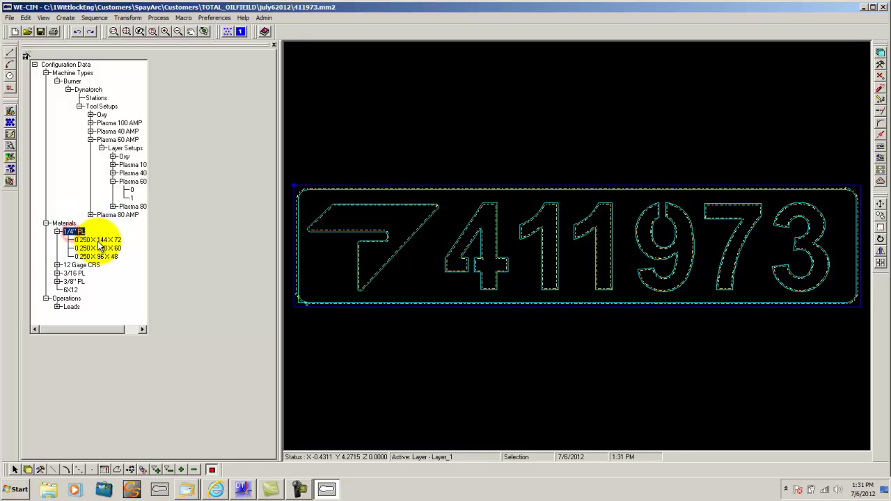
pyautogui.click(101, 241)
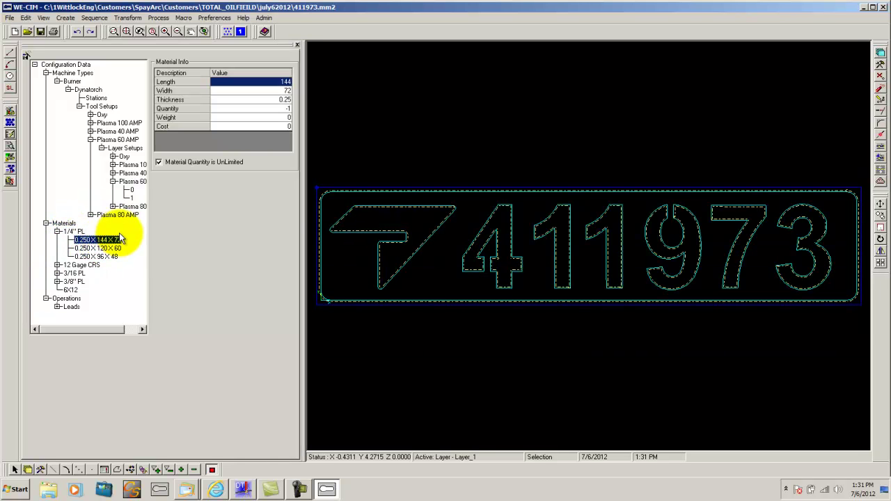
# Step: Start adding a material under 1/4" PL, cancel it, and select Operations
pyautogui.click(75, 232)
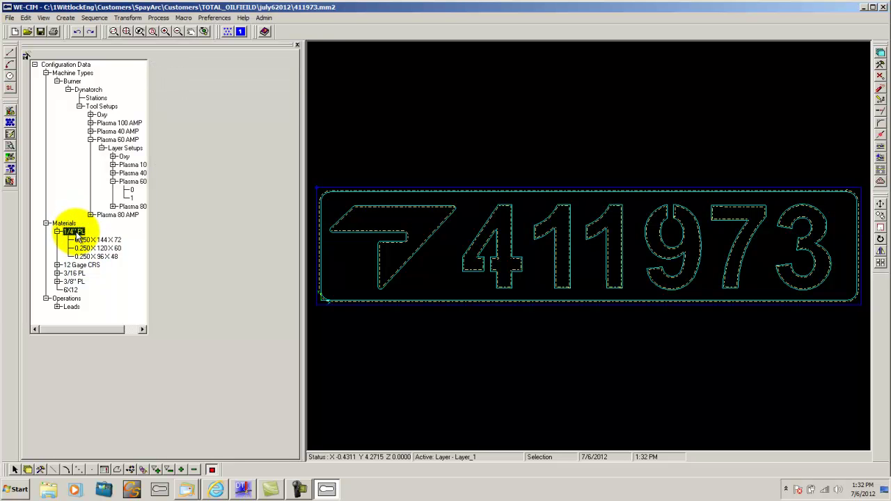
pyautogui.rightClick(75, 231)
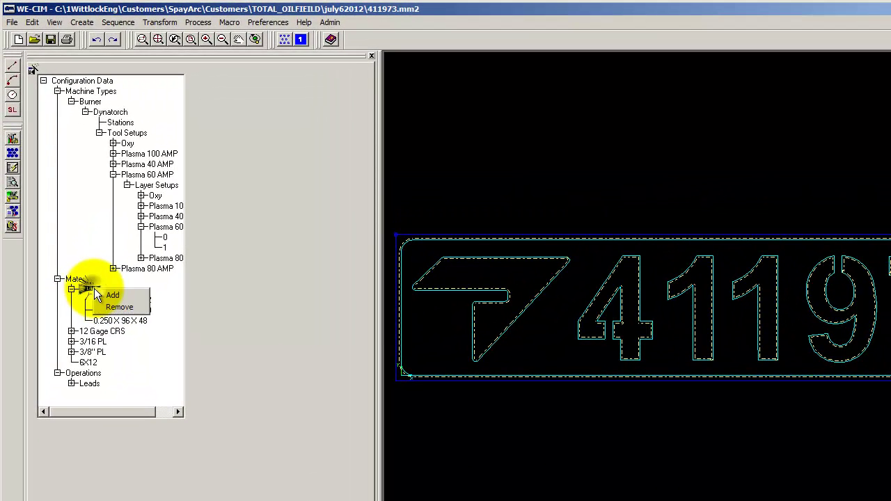
pyautogui.click(112, 296)
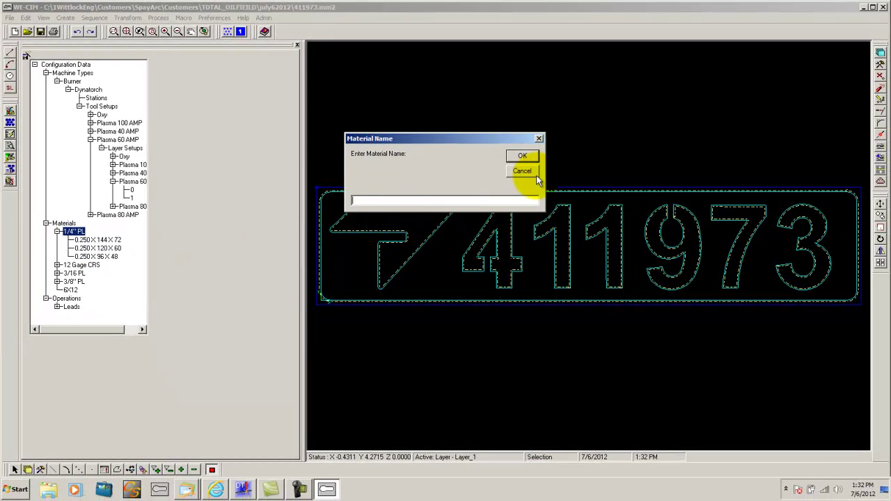
pyautogui.click(523, 171)
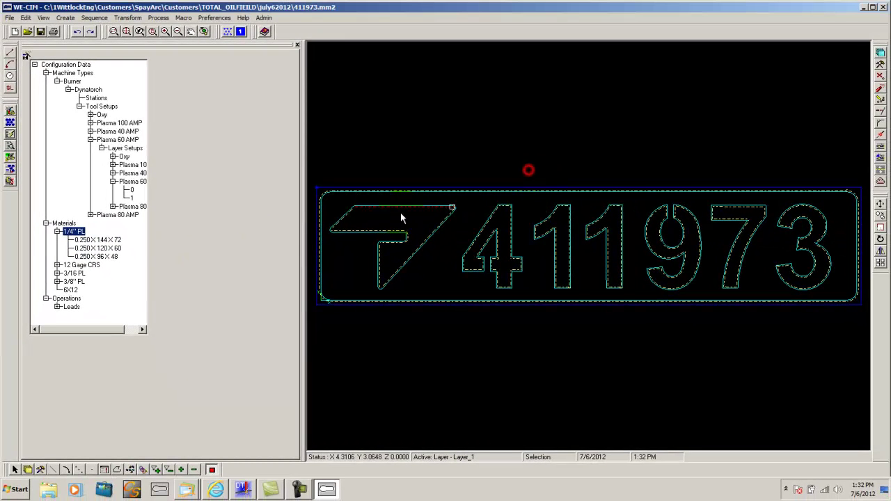
pyautogui.click(67, 298)
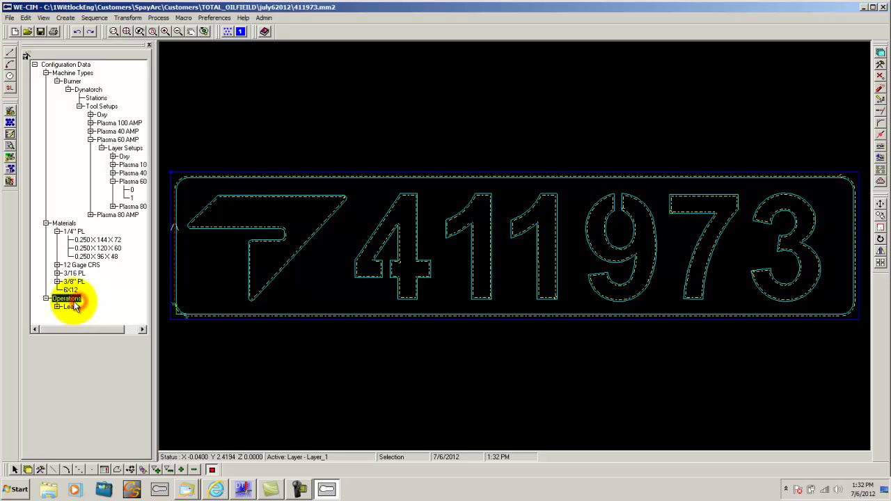
# Step: Expand Leads > Lead Parameters and open the Std. Lead In Arc parameters
pyautogui.doubleClick(75, 308)
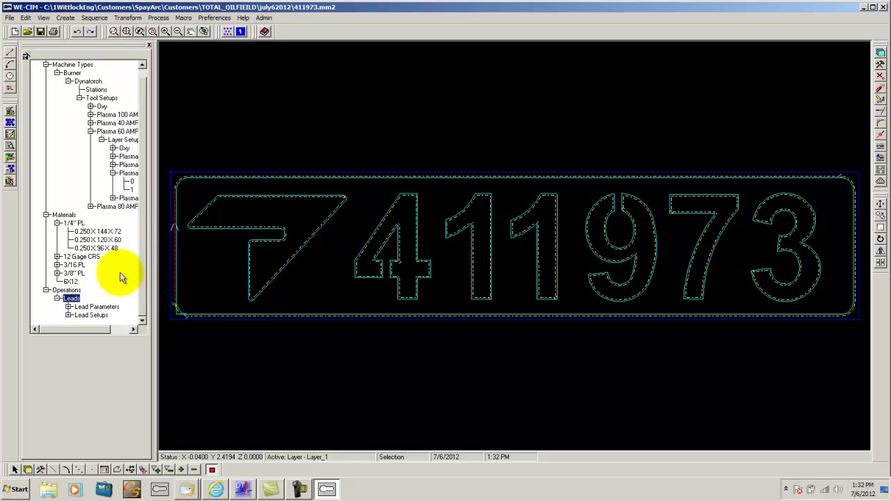
pyautogui.doubleClick(101, 308)
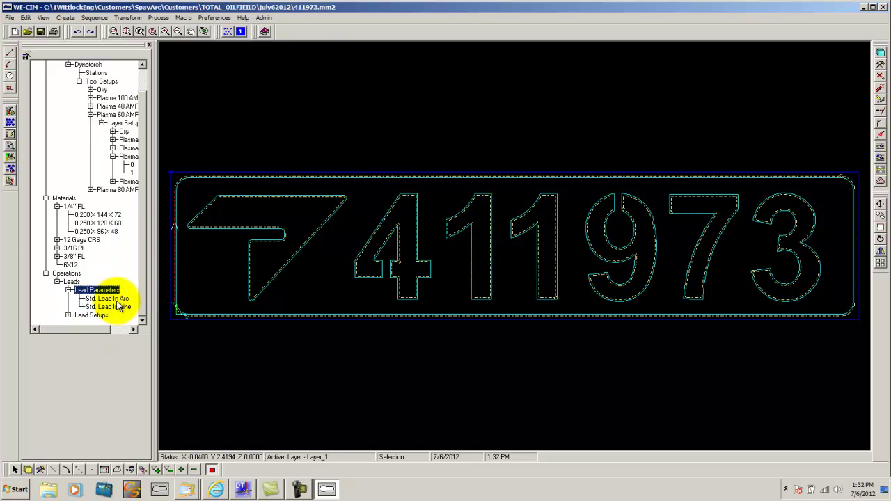
pyautogui.click(119, 300)
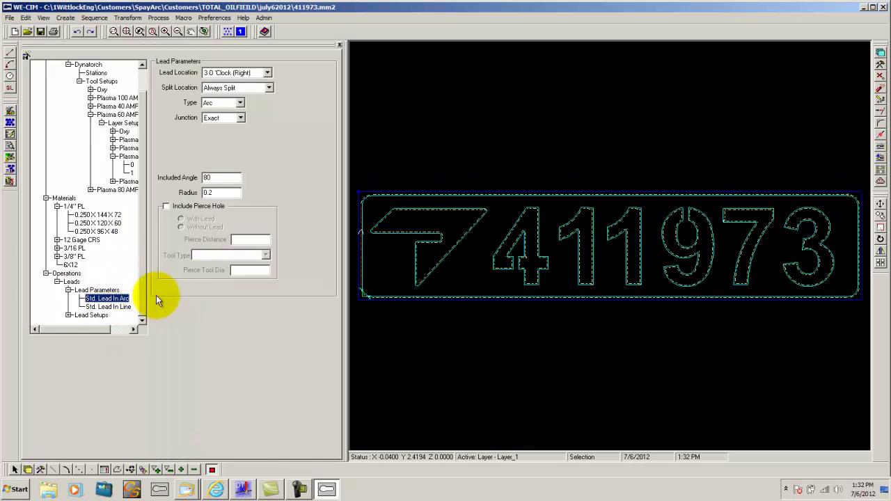
# Step: Keep the lead location at 3 O'Clock (Right) and the split location at Always Split
pyautogui.click(266, 73)
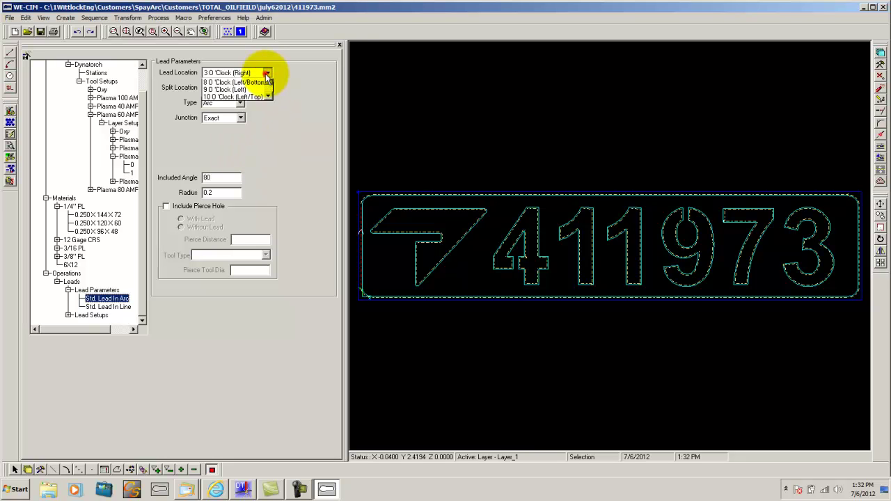
pyautogui.click(310, 103)
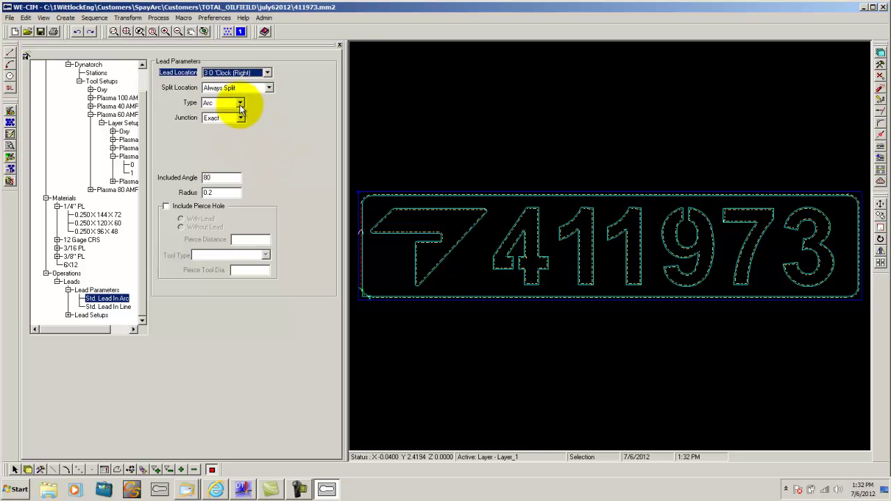
pyautogui.click(268, 72)
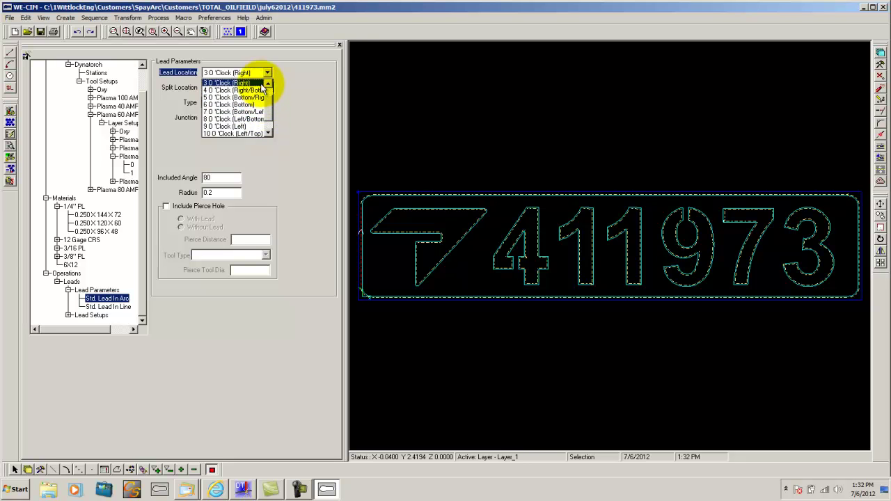
pyautogui.click(281, 81)
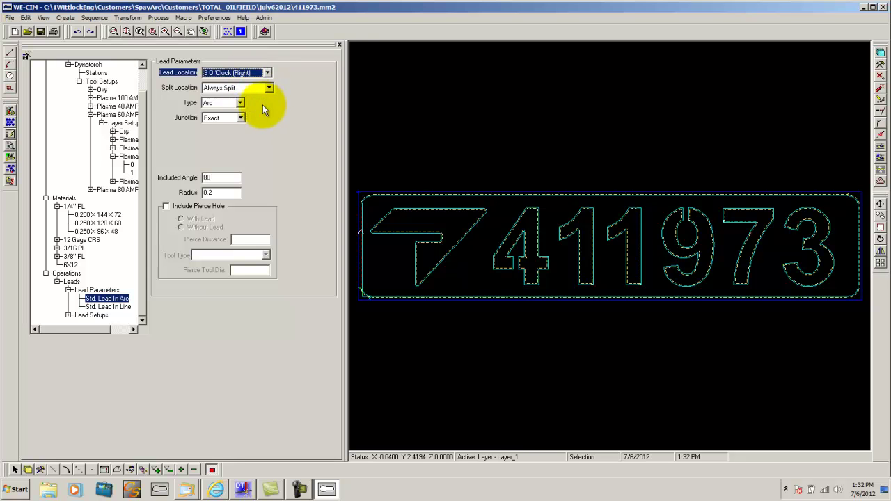
pyautogui.click(269, 89)
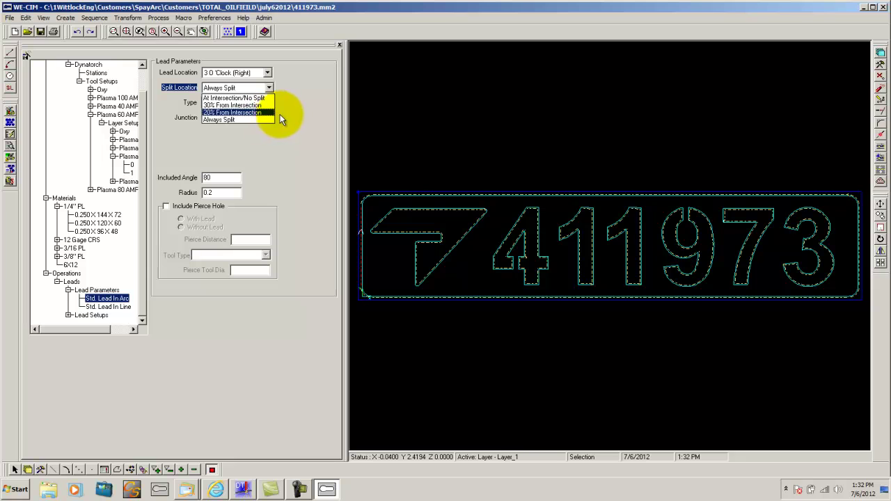
pyautogui.click(270, 120)
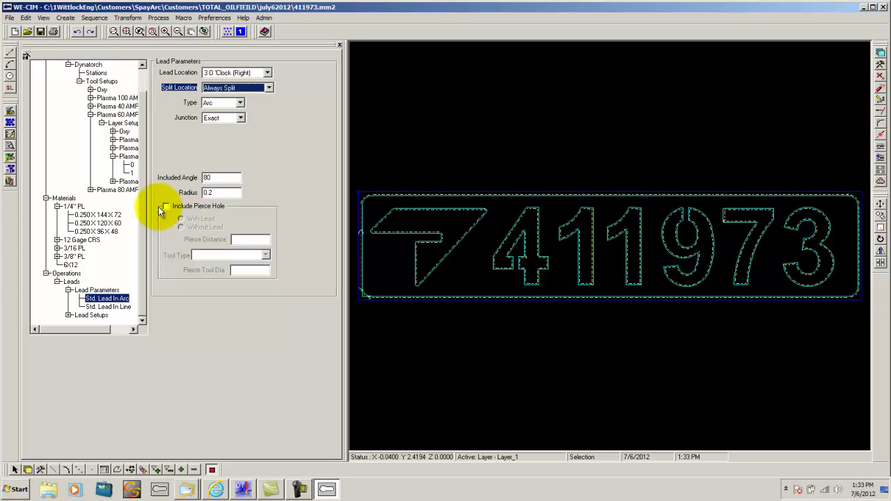
# Step: Review Std. Lead In Line, then view the Standard setup: Std. Lead In Arc lead-ins, no lead-outs
pyautogui.click(108, 307)
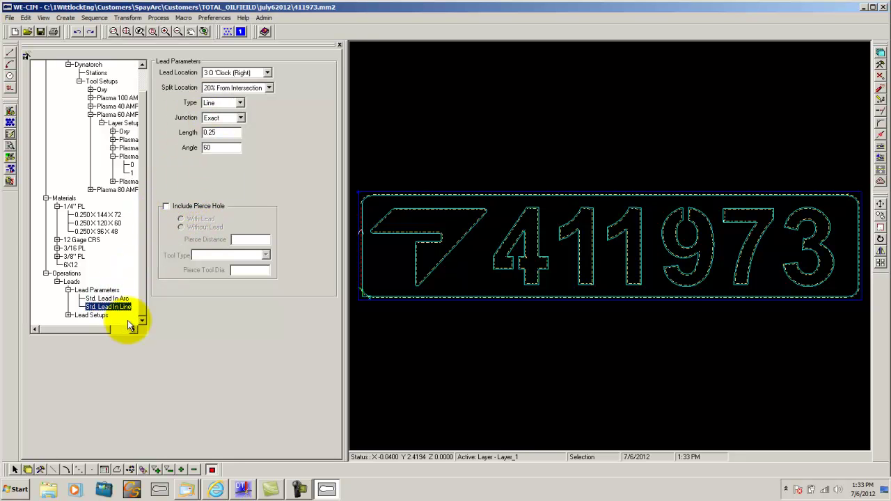
pyautogui.doubleClick(96, 315)
pyautogui.click(100, 317)
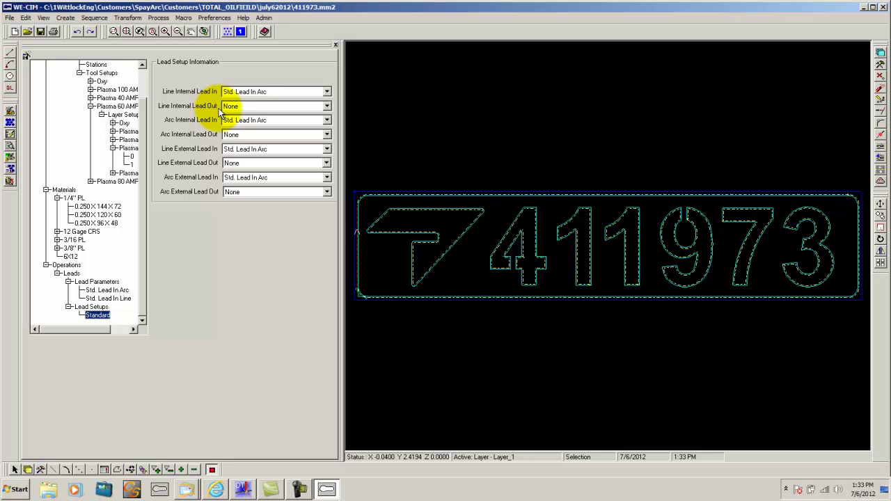
# Step: Create a new lead setup named '.25 plate' under Lead Setups
pyautogui.click(101, 299)
pyautogui.click(82, 308)
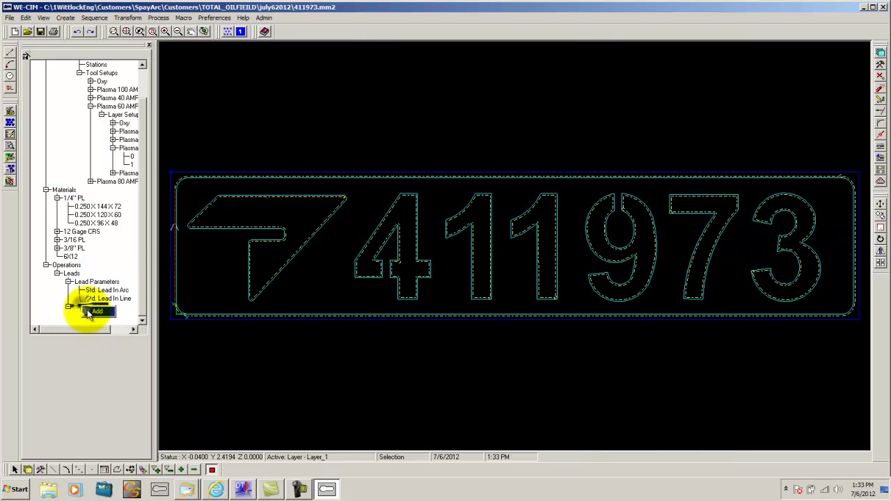
pyautogui.doubleClick(83, 308)
pyautogui.click(404, 199)
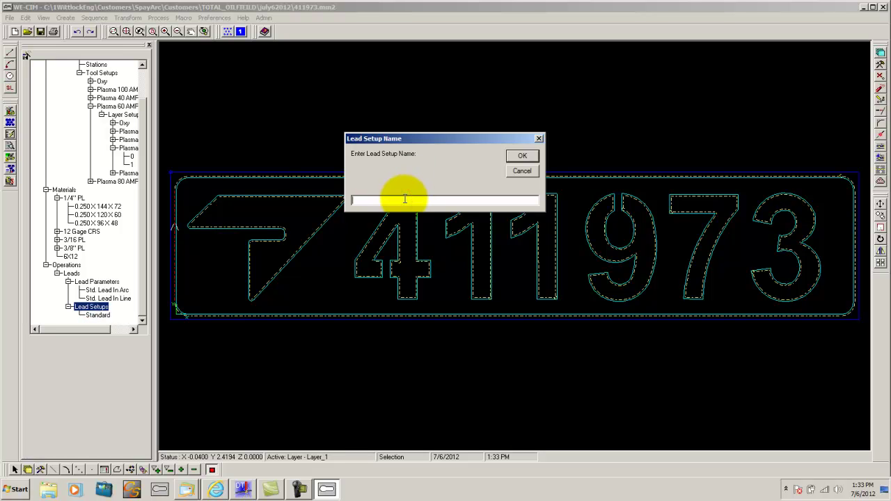
pyautogui.write('25 plate')
pyautogui.press('Return')
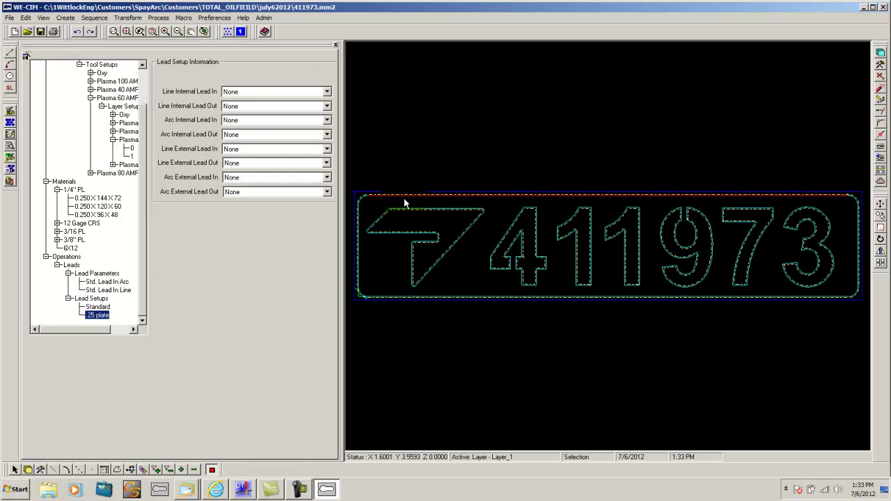
# Step: Set the line and arc internal lead in and lead out fields to Std. Lead In Arc
pyautogui.click(327, 92)
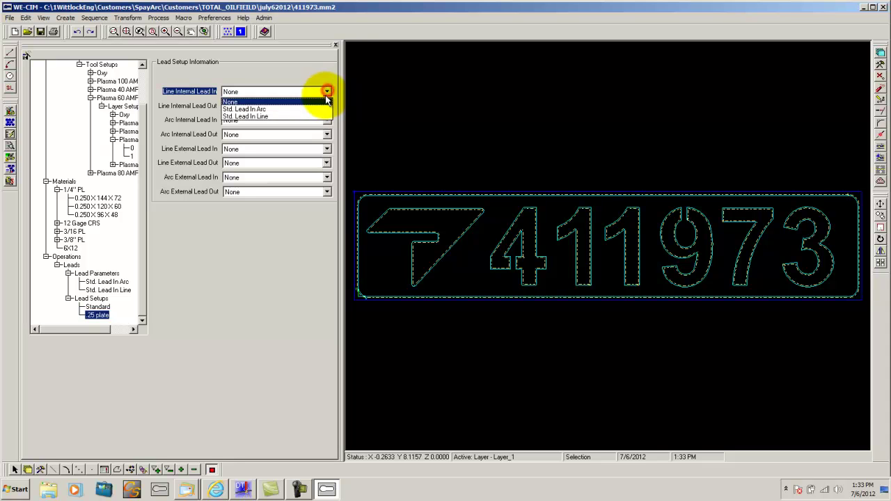
pyautogui.click(303, 106)
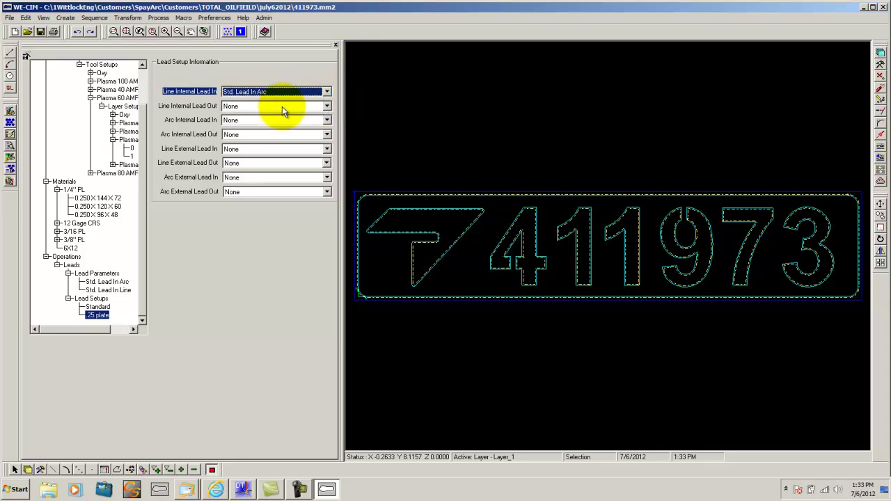
pyautogui.click(295, 121)
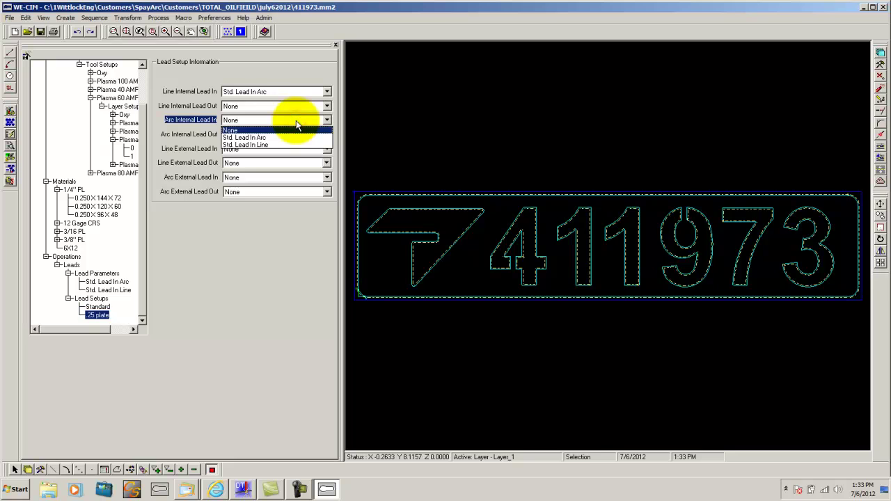
pyautogui.click(201, 135)
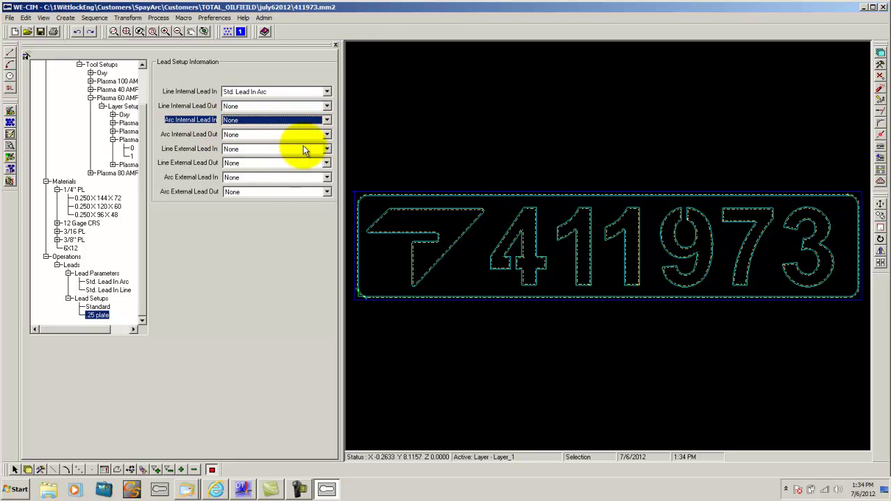
pyautogui.click(306, 107)
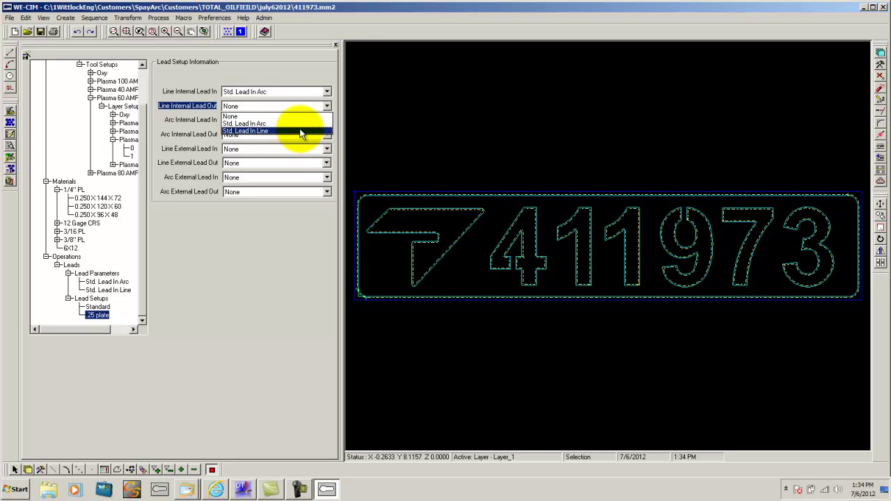
pyautogui.click(301, 125)
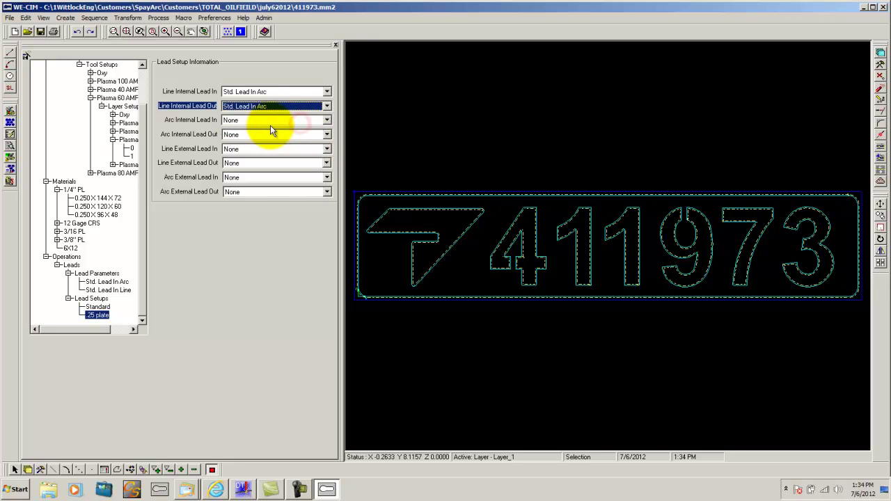
pyautogui.click(294, 120)
pyautogui.click(293, 138)
pyautogui.click(293, 135)
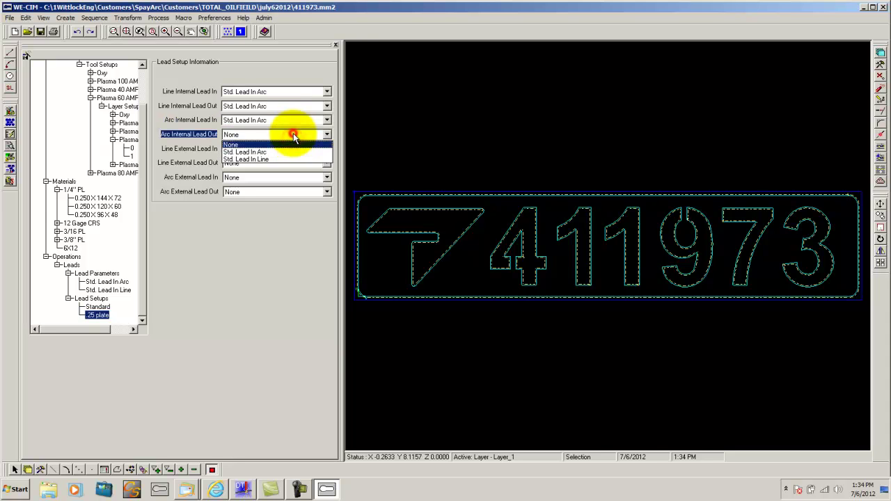
pyautogui.click(293, 150)
# Step: Set the line and arc external lead in and lead out fields to Std. Lead In Arc
pyautogui.click(292, 148)
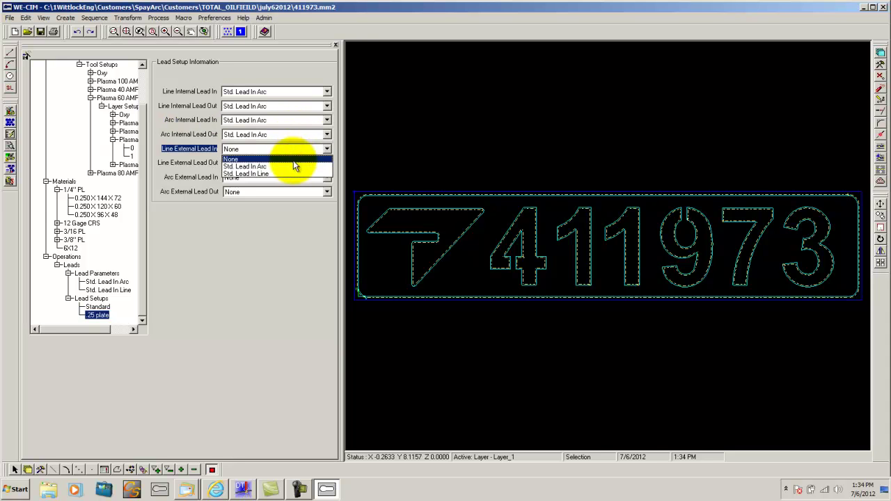
pyautogui.click(293, 163)
pyautogui.click(286, 180)
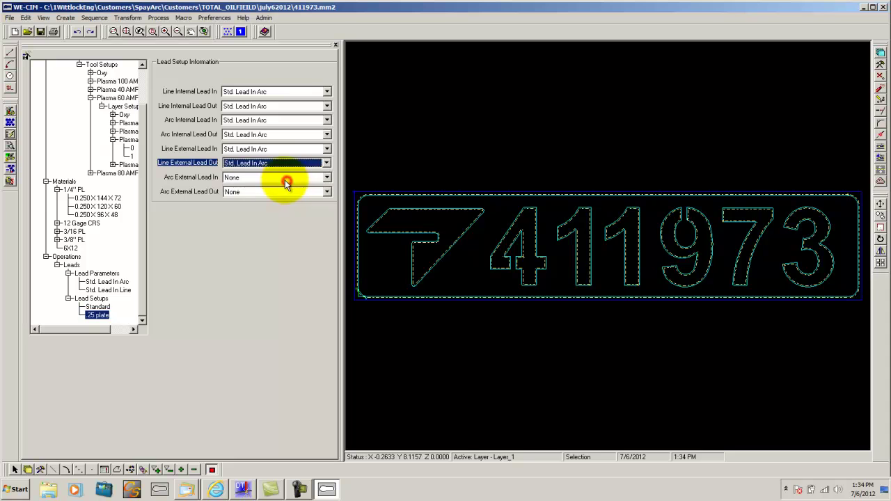
pyautogui.click(283, 179)
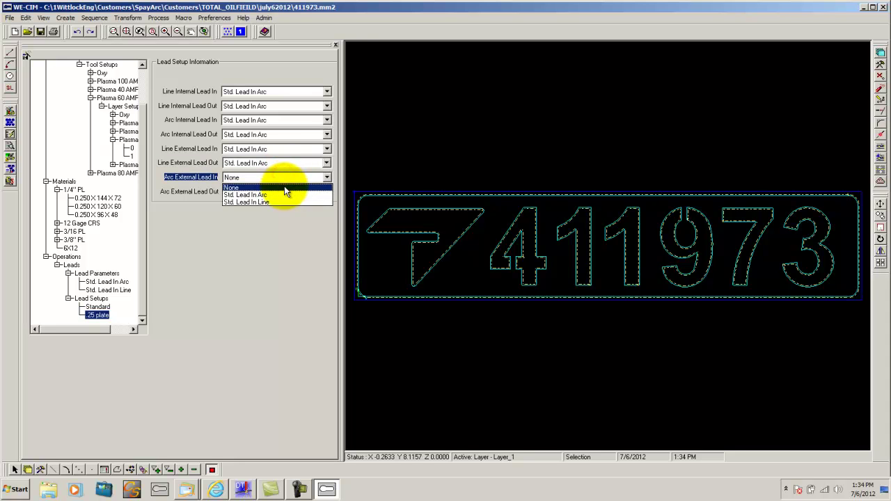
pyautogui.click(289, 195)
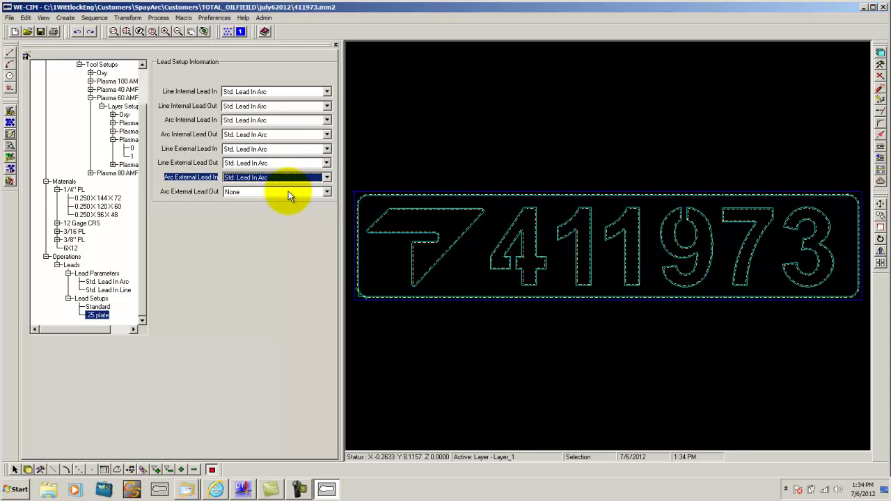
pyautogui.click(290, 193)
pyautogui.click(280, 207)
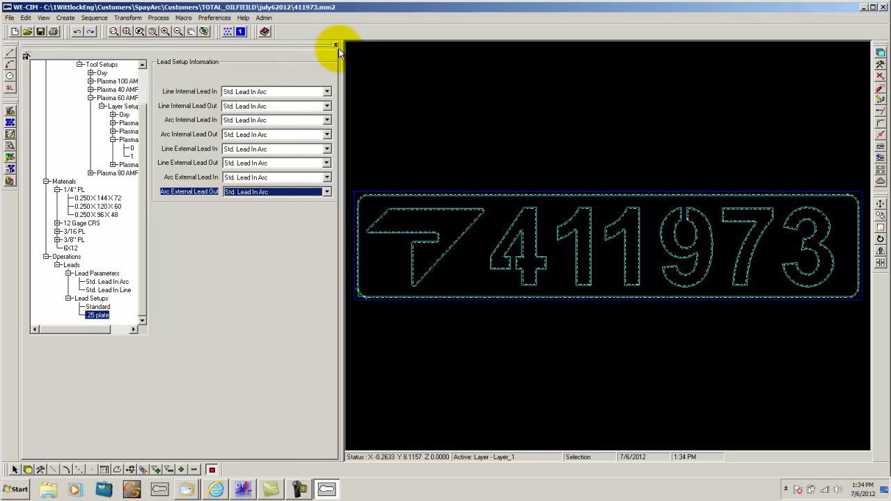
pyautogui.click(71, 265)
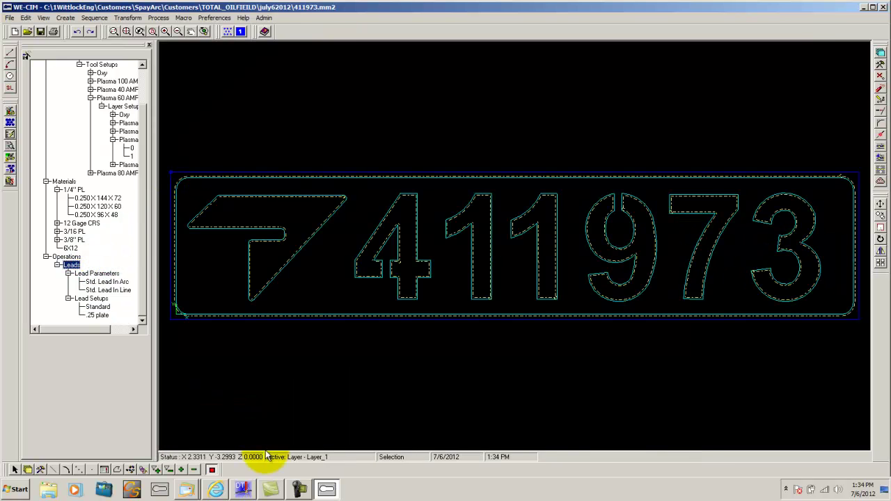
# Step: Select all profiles of part 411973 and apply Auto Lead In/Out using the .25 plate setup
pyautogui.click(149, 45)
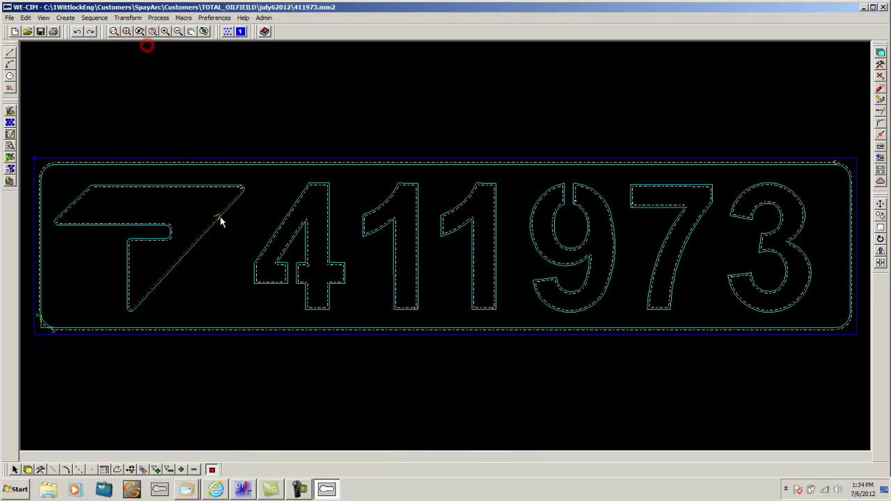
pyautogui.click(182, 470)
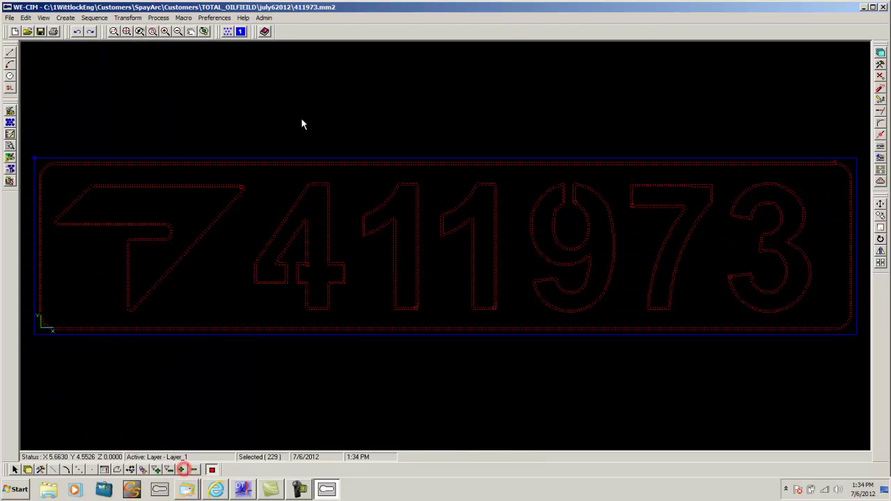
pyautogui.click(66, 18)
pyautogui.click(116, 118)
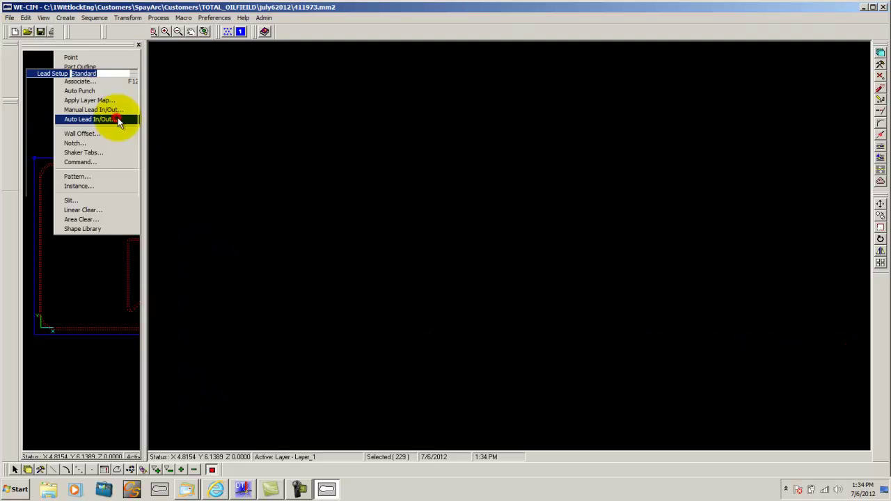
pyautogui.click(133, 73)
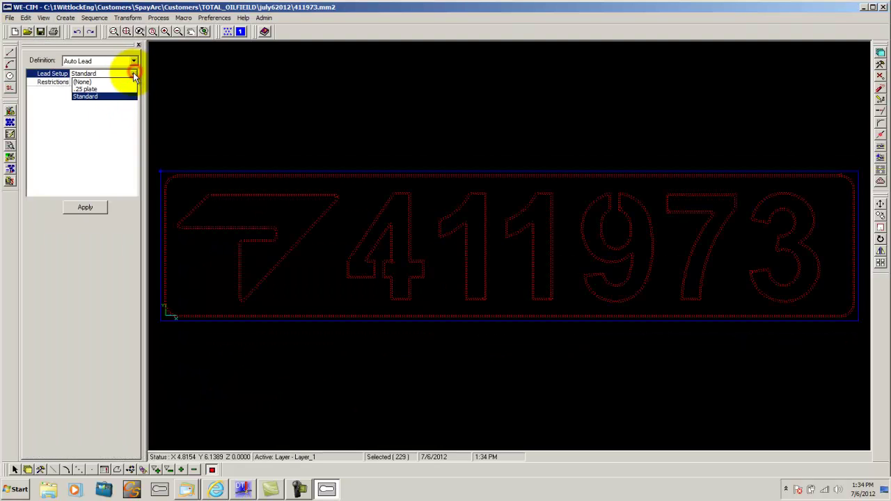
pyautogui.click(96, 89)
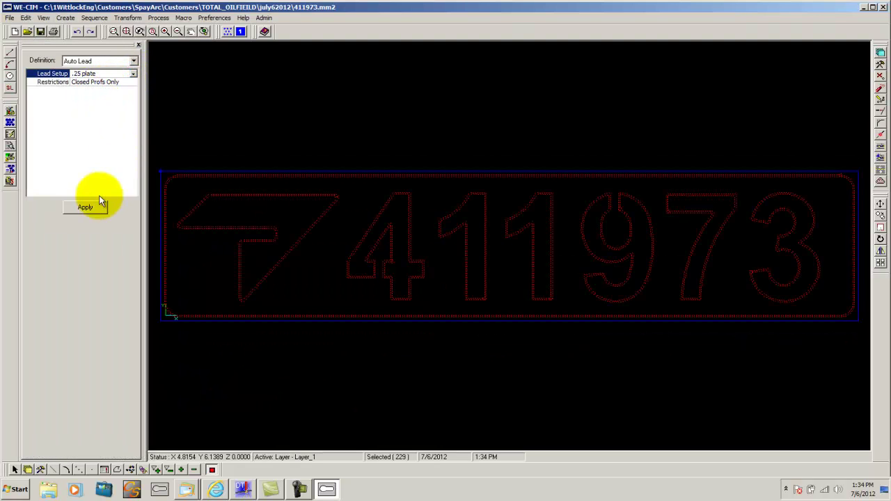
pyautogui.click(84, 208)
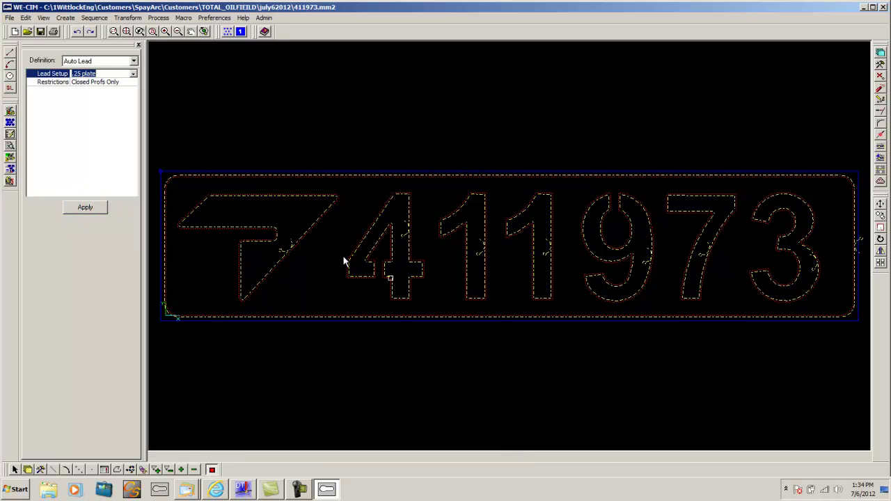
# Step: Undo those leads and reapply Auto Lead In/Out with the Standard lead setup
pyautogui.click(164, 32)
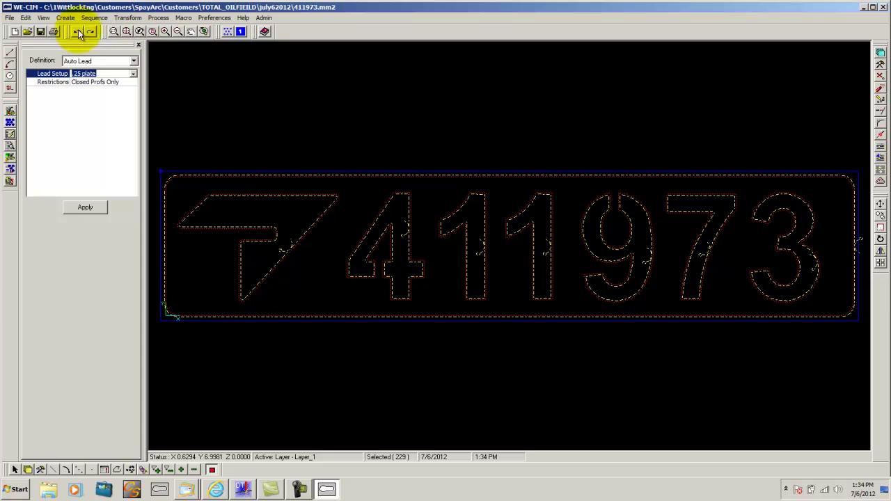
pyautogui.click(134, 74)
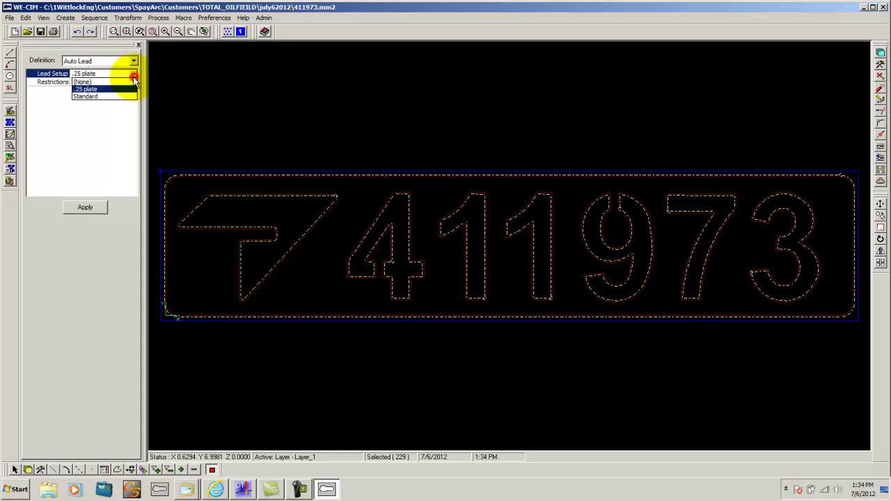
pyautogui.click(116, 94)
pyautogui.click(85, 207)
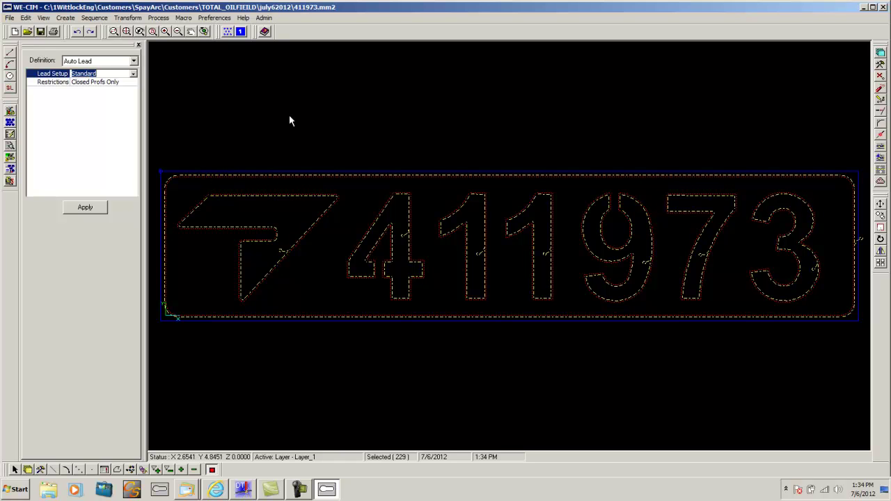
pyautogui.click(56, 75)
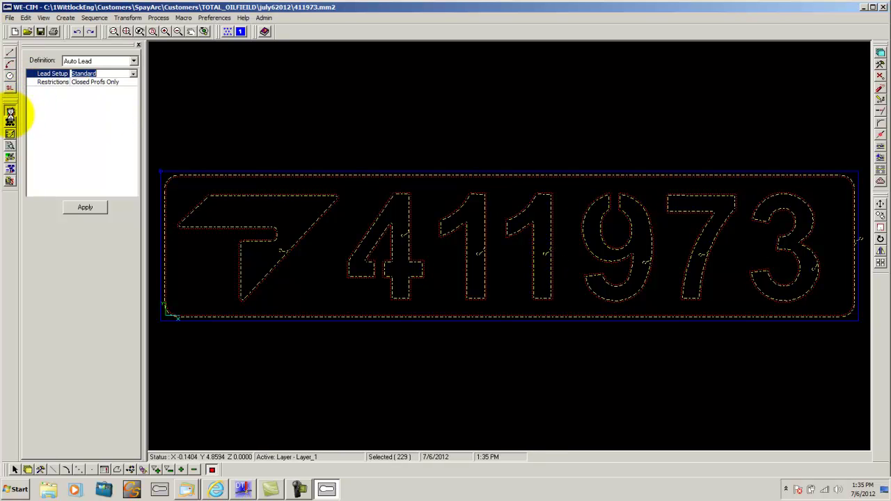
# Step: Recheck that Std. Lead In Arc keeps its 3 O'Clock (Right) location, then close the configuration panel
pyautogui.click(9, 111)
pyautogui.doubleClick(70, 147)
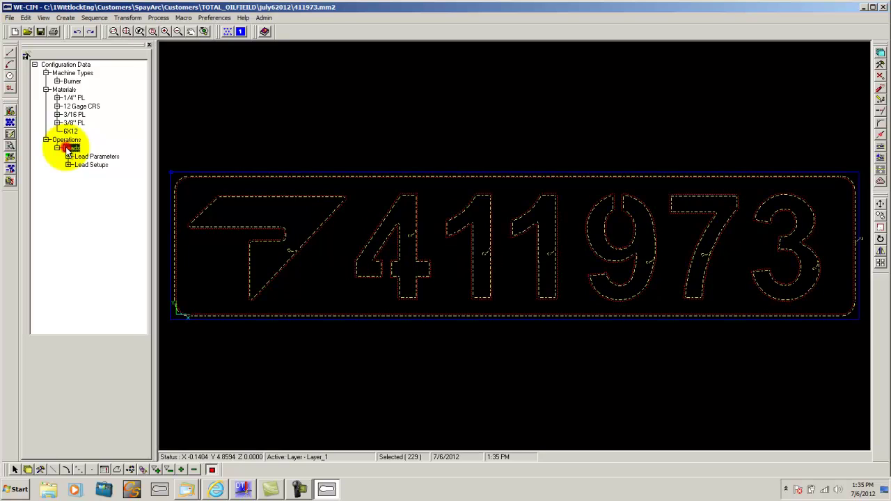
pyautogui.doubleClick(82, 158)
pyautogui.click(94, 165)
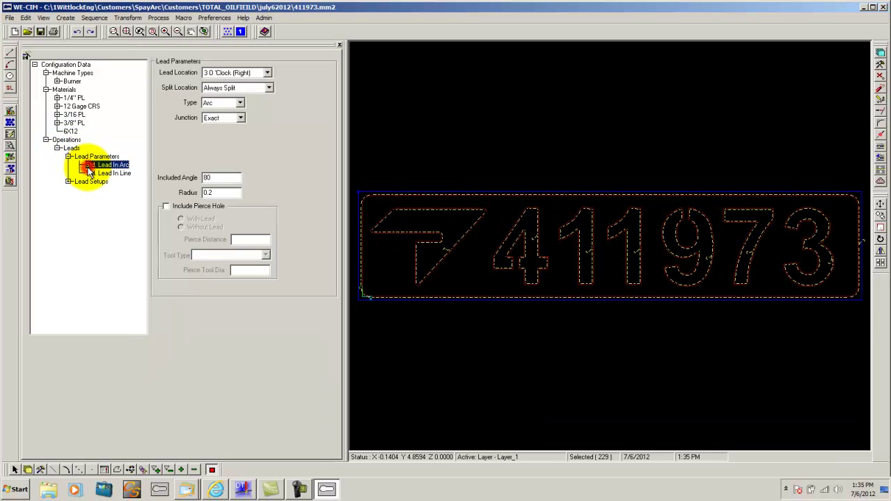
pyautogui.click(267, 73)
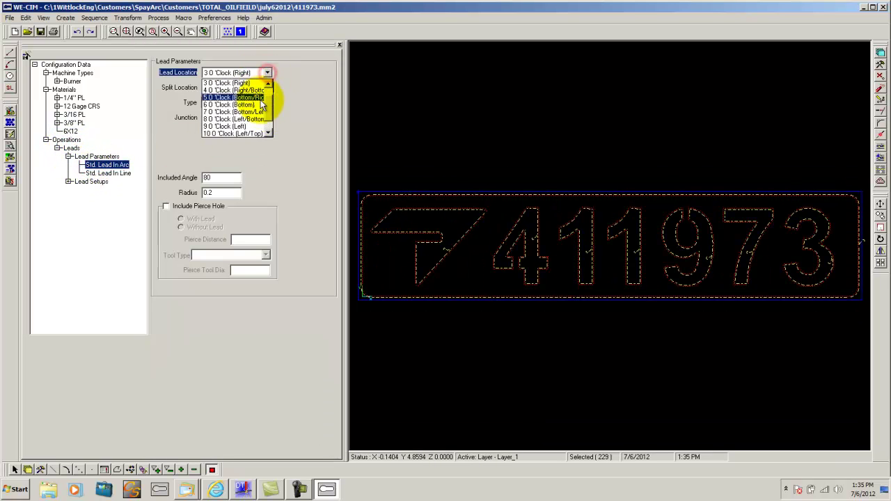
pyautogui.click(324, 168)
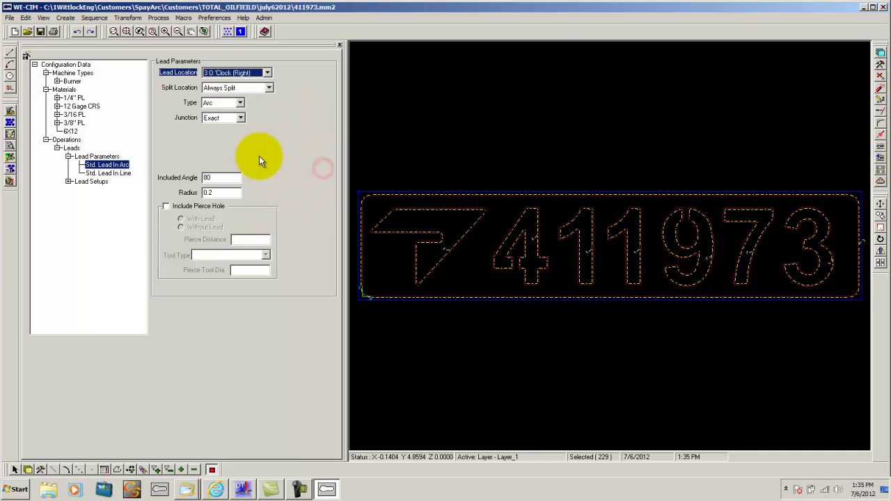
pyautogui.click(340, 45)
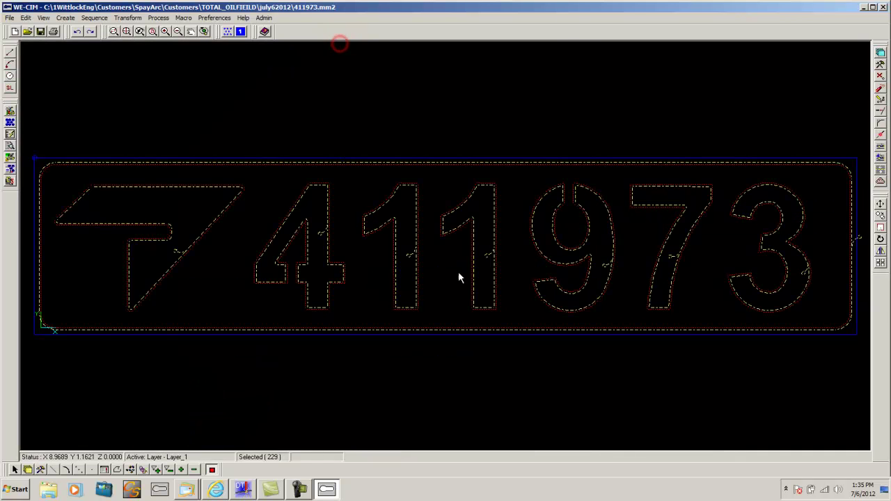